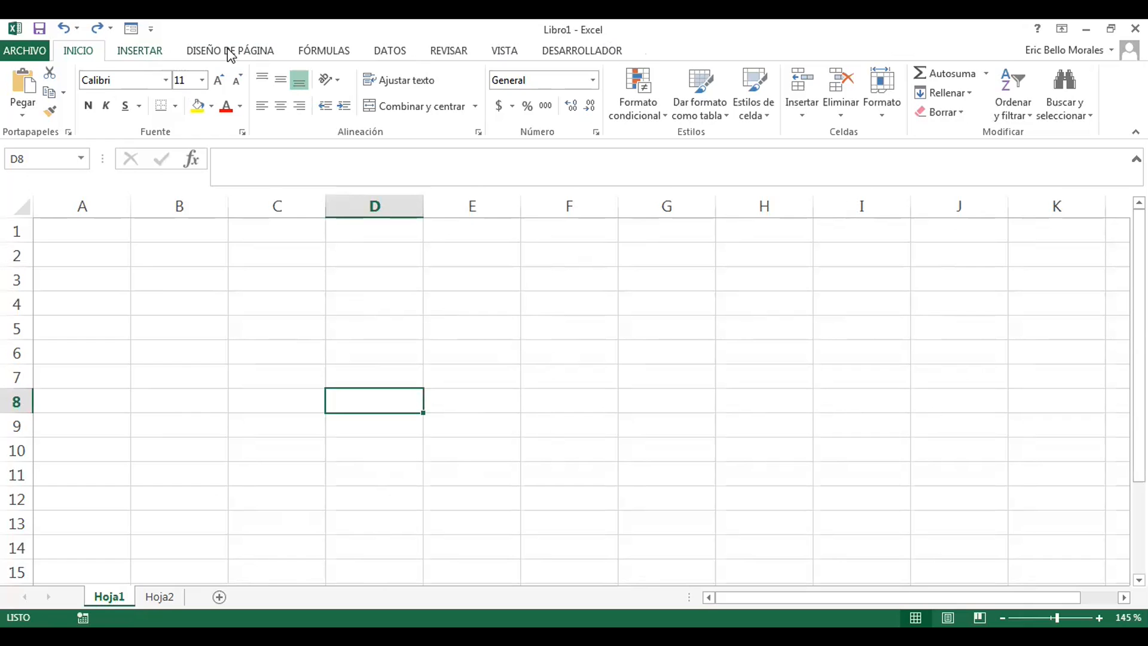
{"action": "left_click", "coordinate": [142, 53]}
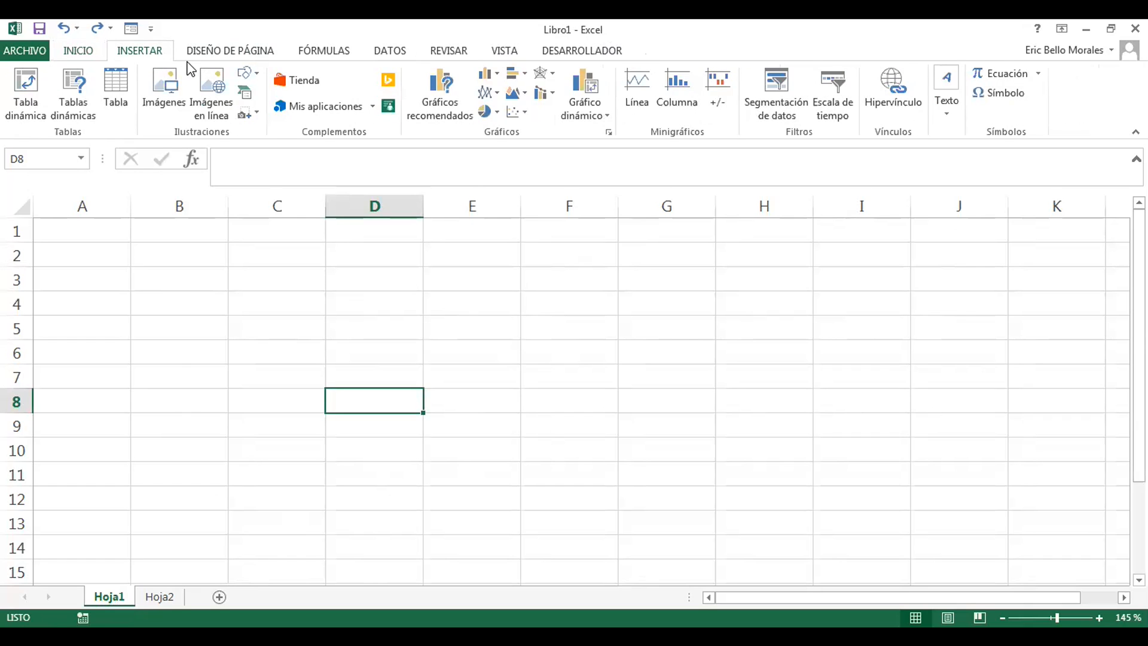
{"action": "left_click", "coordinate": [221, 53]}
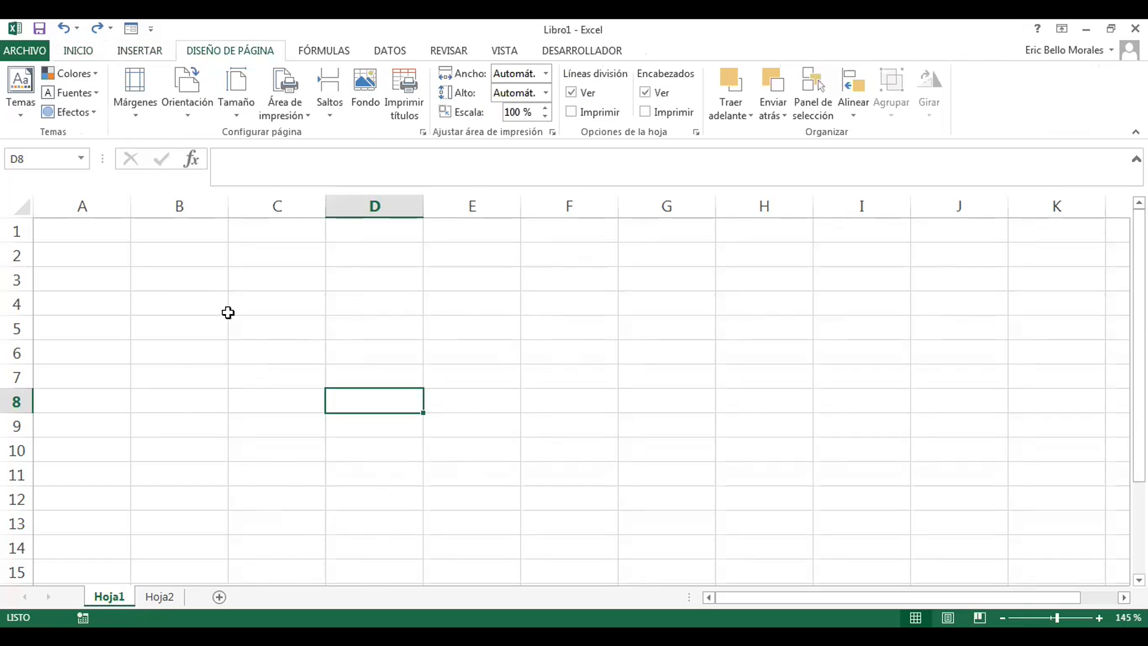
{"action": "left_click", "coordinate": [89, 54]}
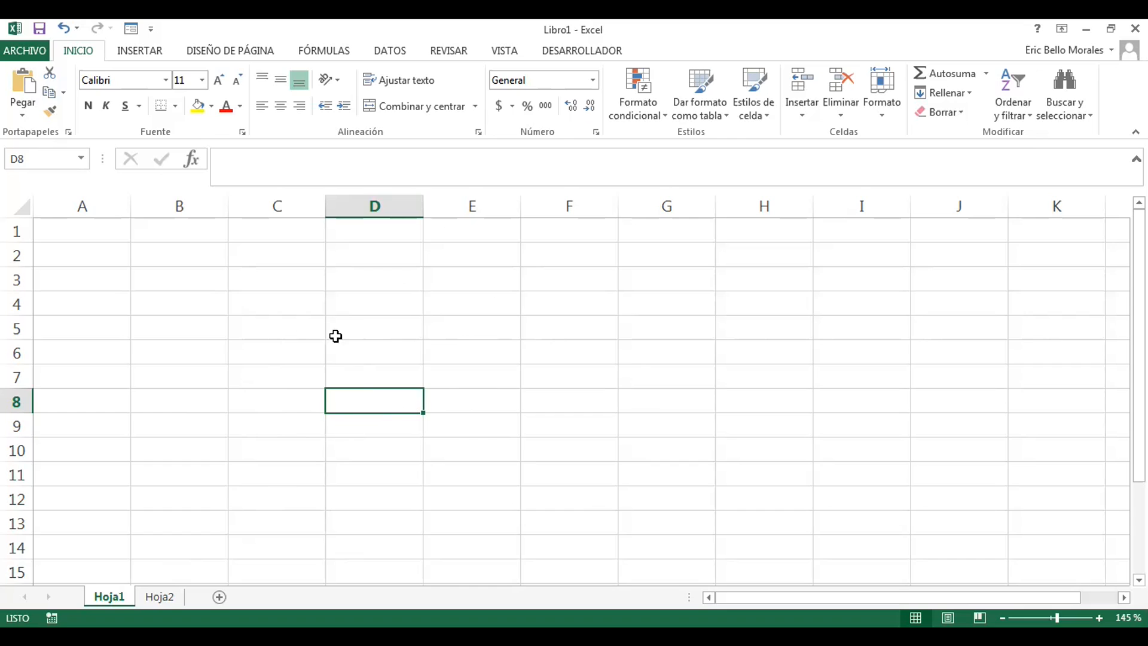
Step: Enter the text "ejemplo 1" in cell D8 of Hoja1
{"action": "type", "text": "e"}
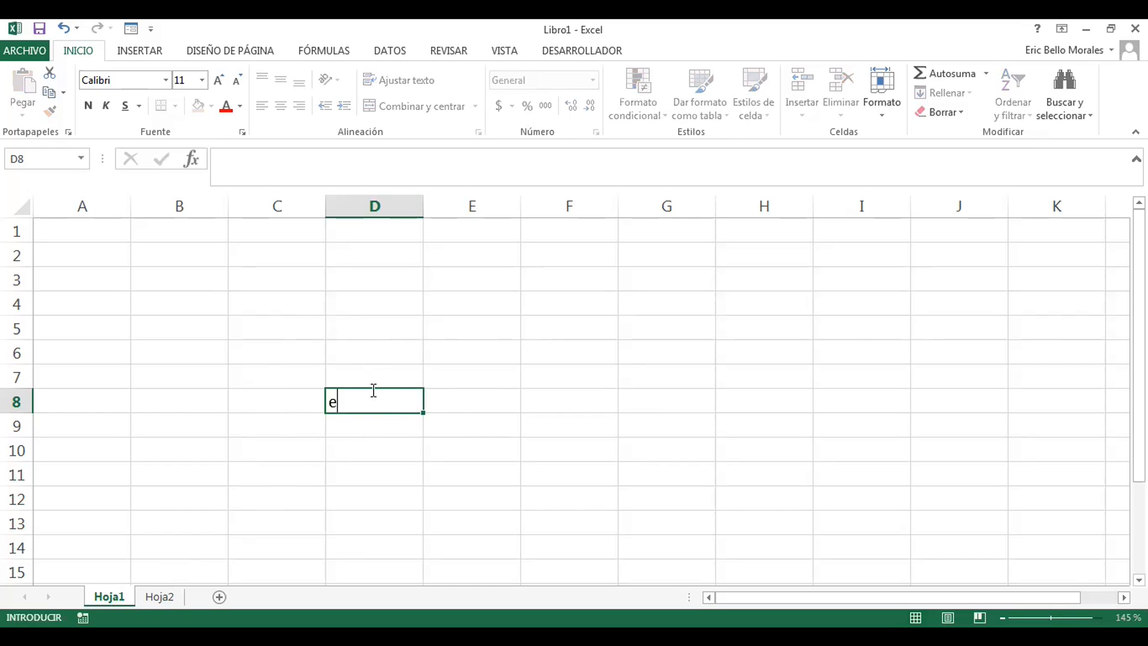
{"action": "type", "text": "jemplo 1"}
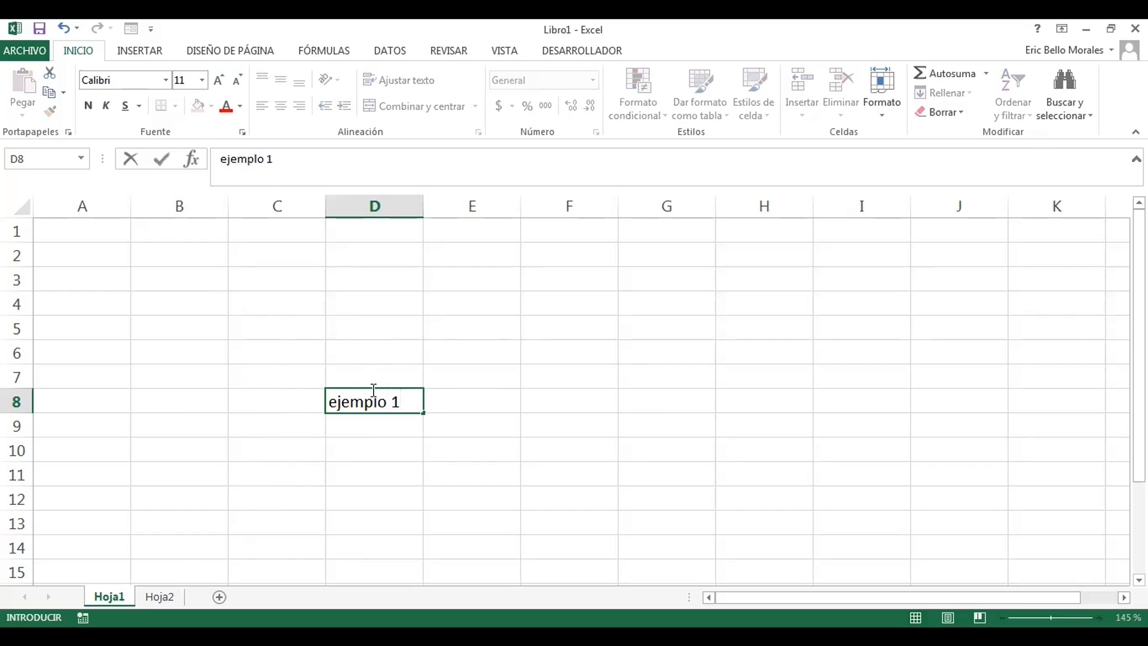
{"action": "key", "text": "Return"}
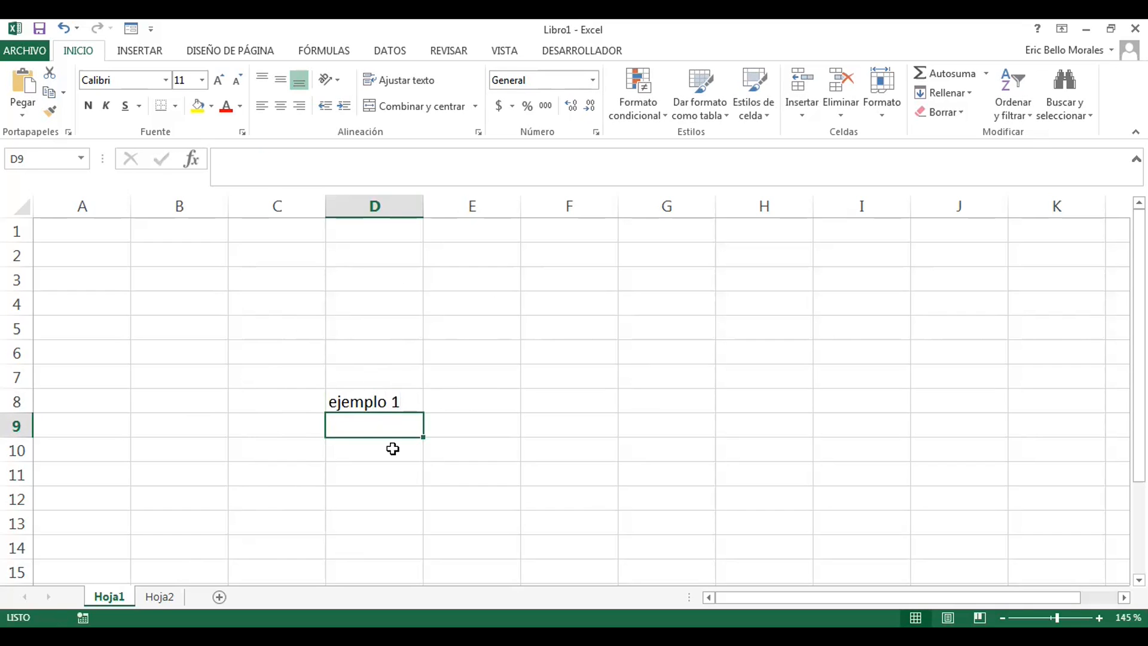
Step: Enter the text "Ejemplo 2" in cell B5 of the Hoja2 worksheet
{"action": "left_click", "coordinate": [159, 597]}
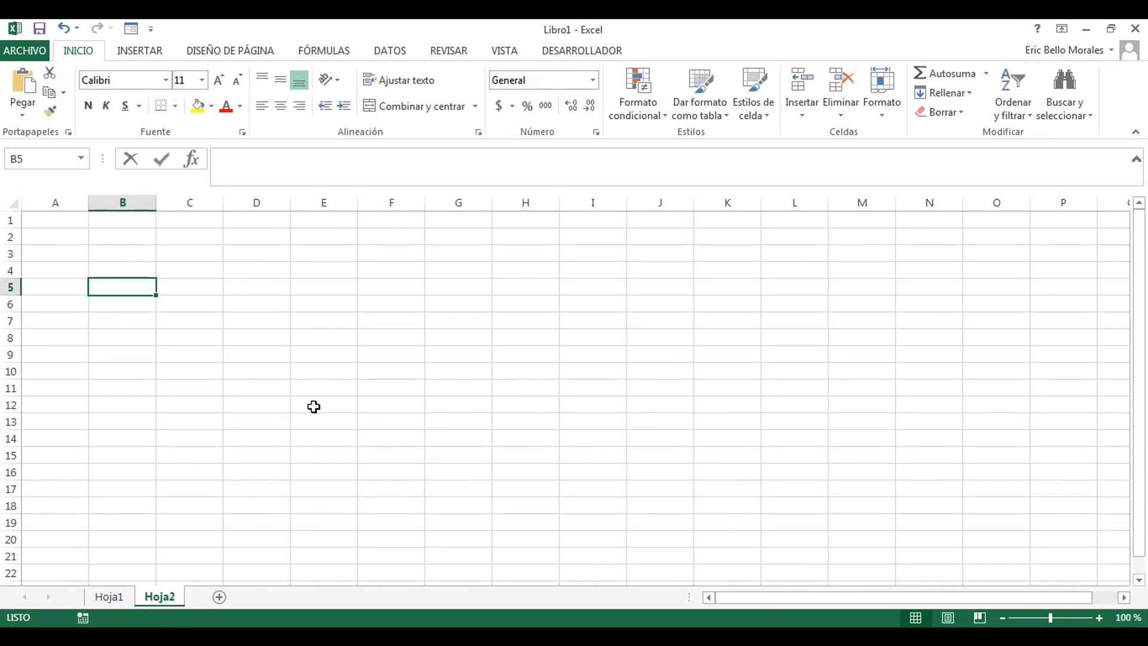
{"action": "type", "text": "Ejemplo 2"}
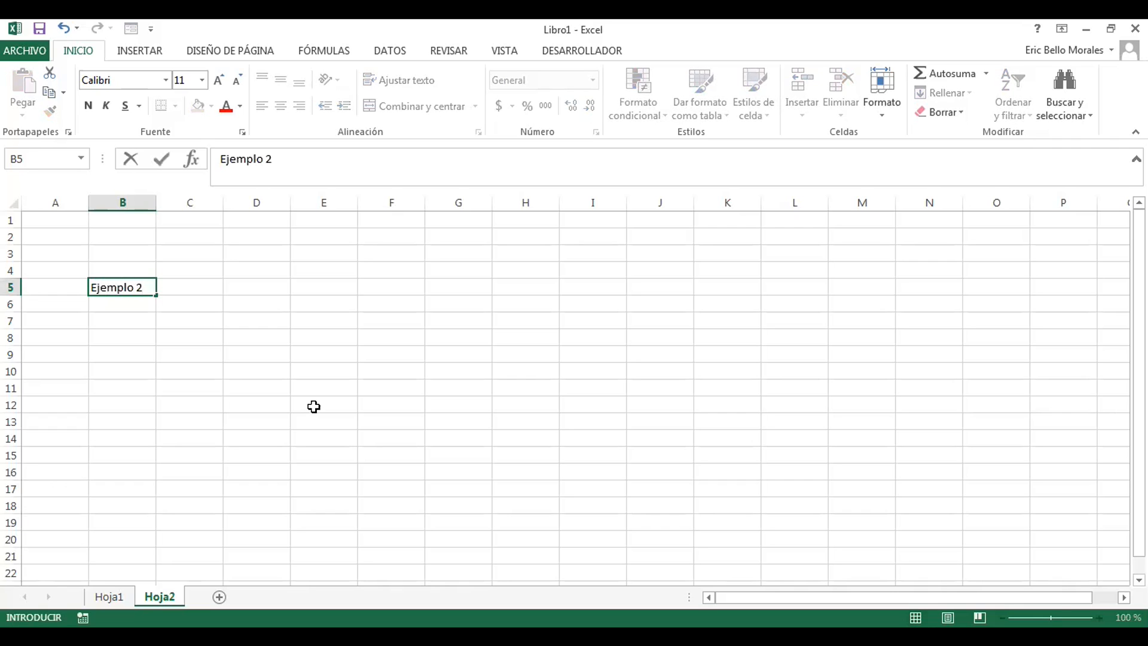
{"action": "key", "text": "Return"}
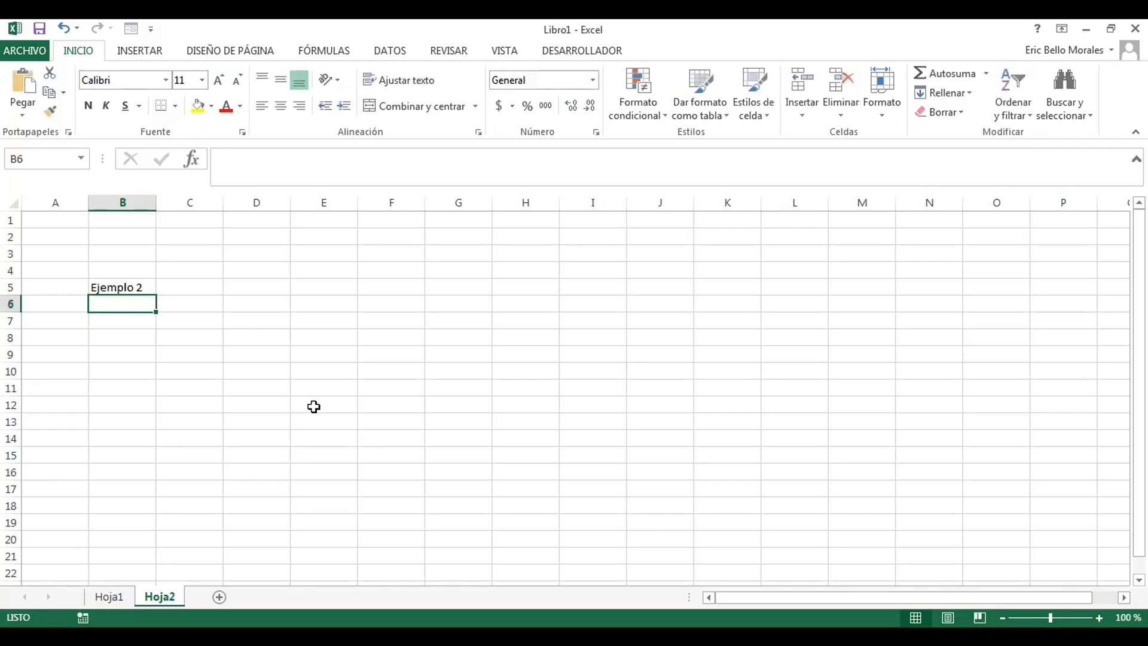
Step: Alternate between the Hoja1 and Hoja2 worksheets to compare their separate contents
{"action": "left_click", "coordinate": [110, 597]}
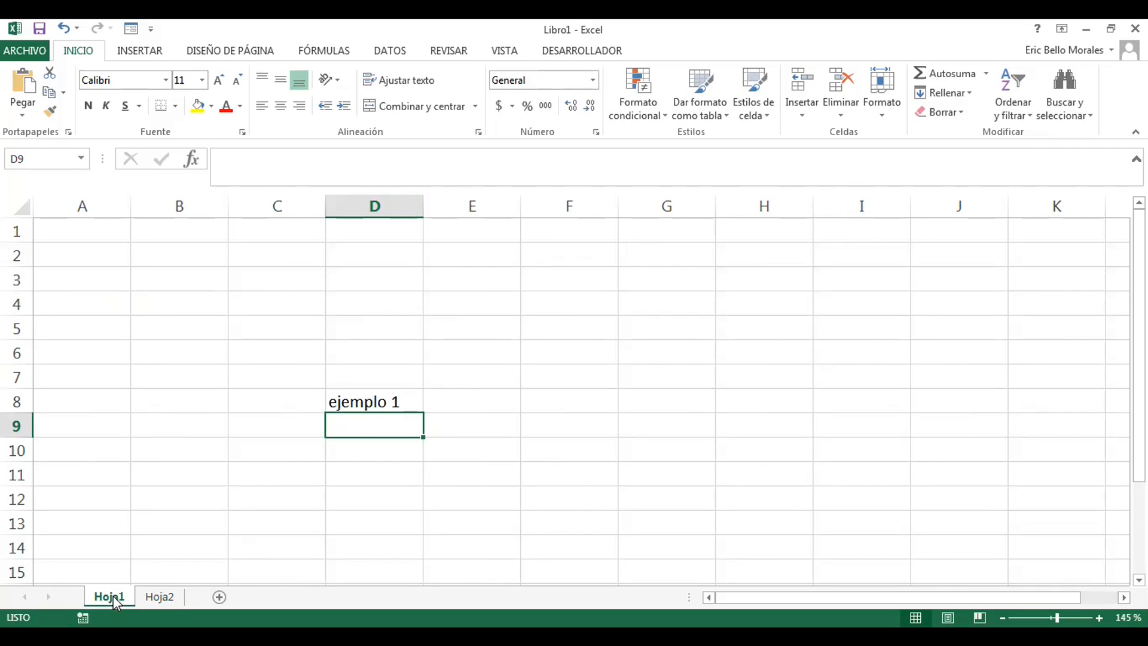
{"action": "left_click", "coordinate": [158, 597]}
{"action": "left_click", "coordinate": [122, 597]}
{"action": "left_click", "coordinate": [152, 597]}
{"action": "left_click", "coordinate": [121, 596]}
{"action": "left_click", "coordinate": [153, 596]}
{"action": "left_click", "coordinate": [125, 597]}
{"action": "left_click", "coordinate": [152, 597]}
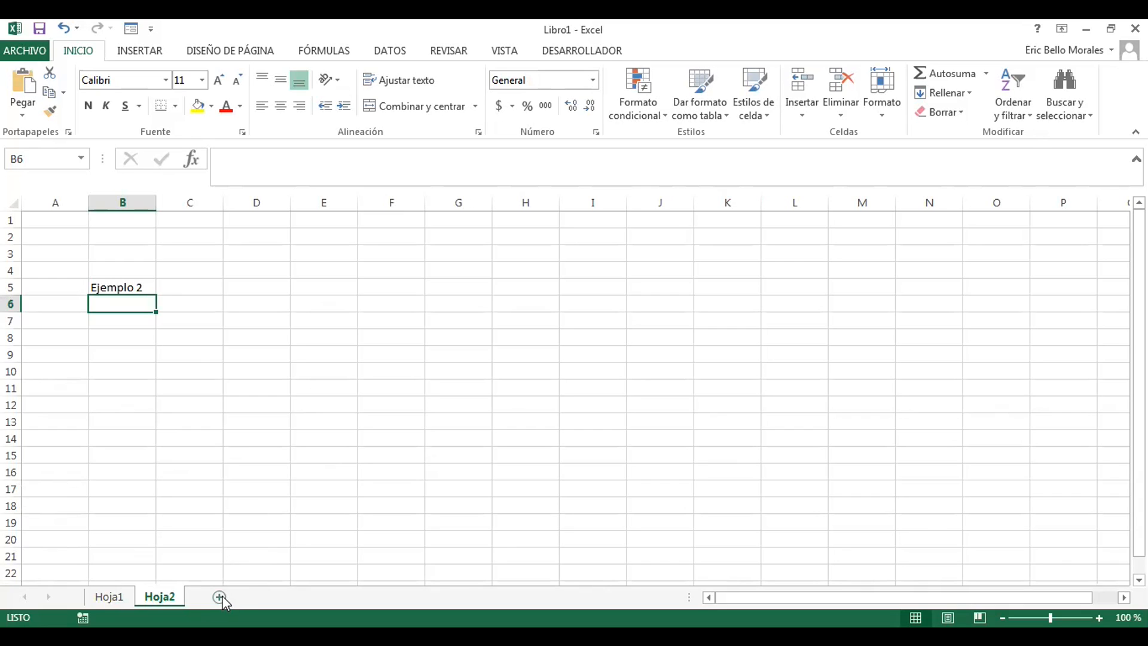
Step: Add six new blank worksheets, Hoja3 through Hoja8, to the workbook
{"action": "key", "text": "shift+F11"}
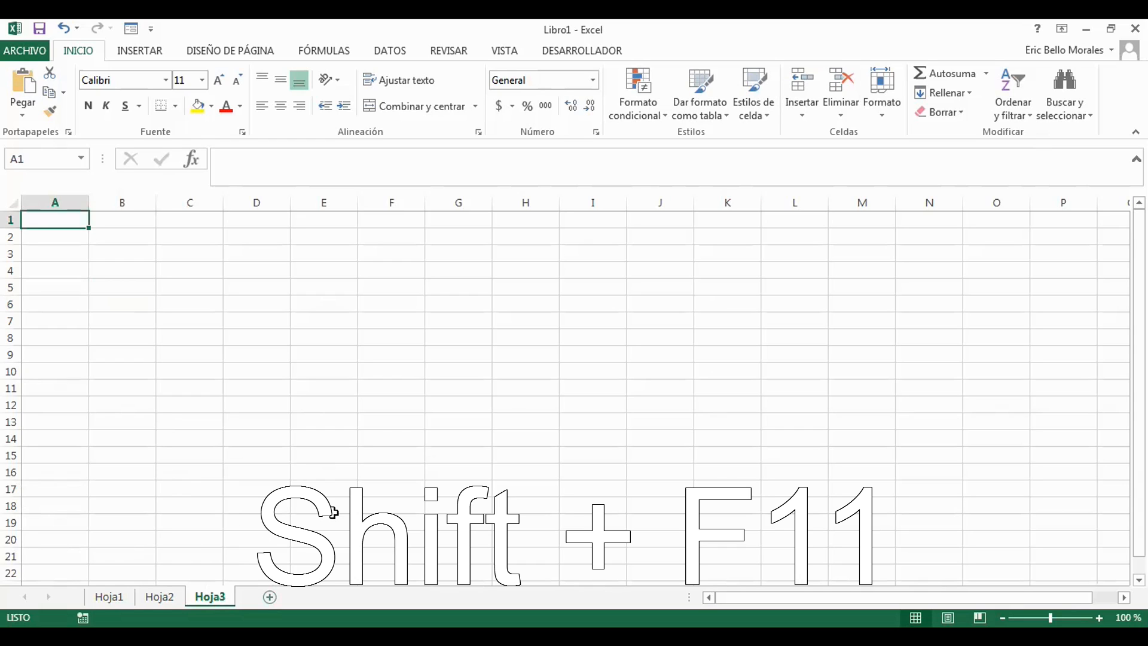
{"action": "key", "text": "shift+F11"}
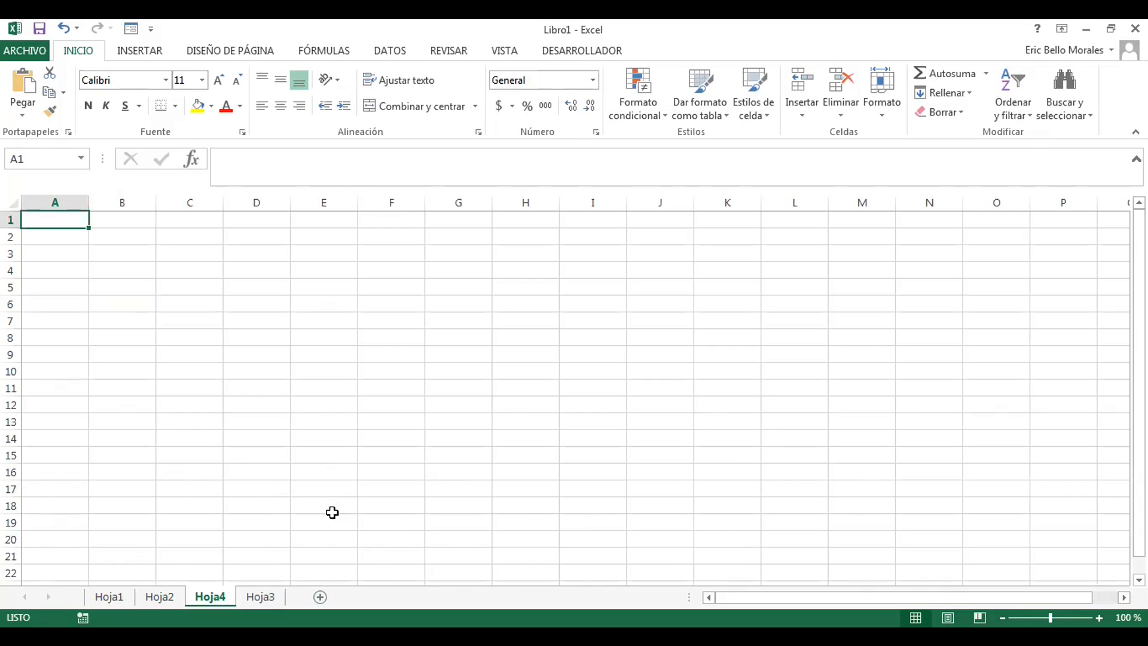
{"action": "key", "text": "shift+F11"}
{"action": "key", "text": "shift+F11"}
{"action": "key", "text": "shift+F11"}
{"action": "key", "text": "shift+F11"}
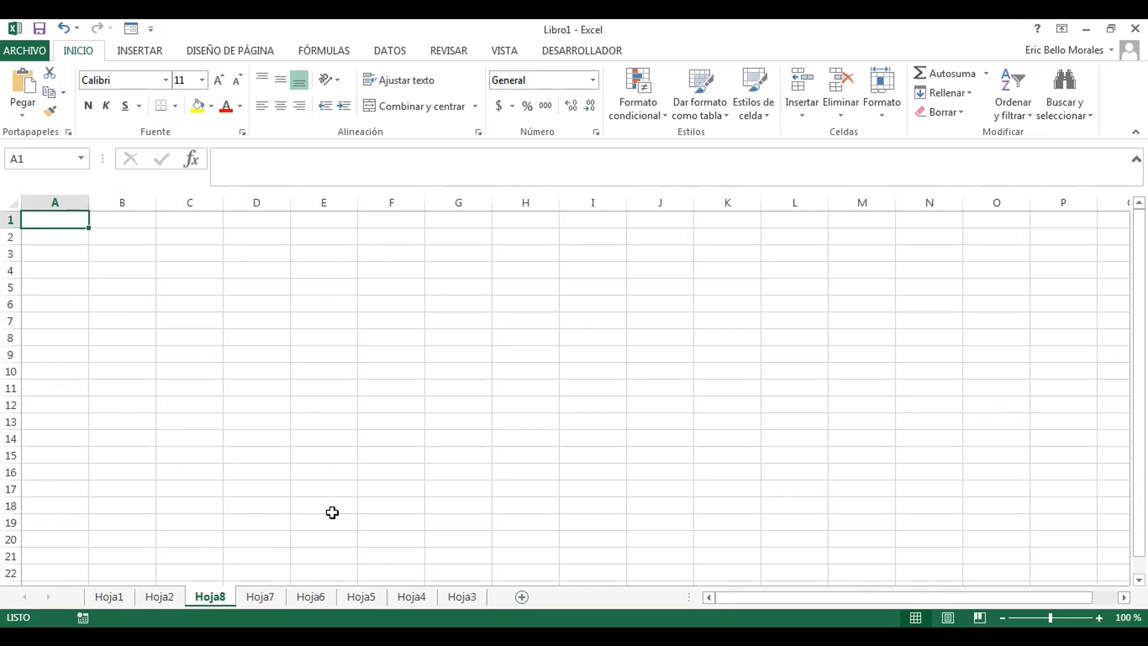
Step: Check Hoja1, return to Hoja2 and set the zoom of Hoja2 to 145%
{"action": "left_click", "coordinate": [123, 597]}
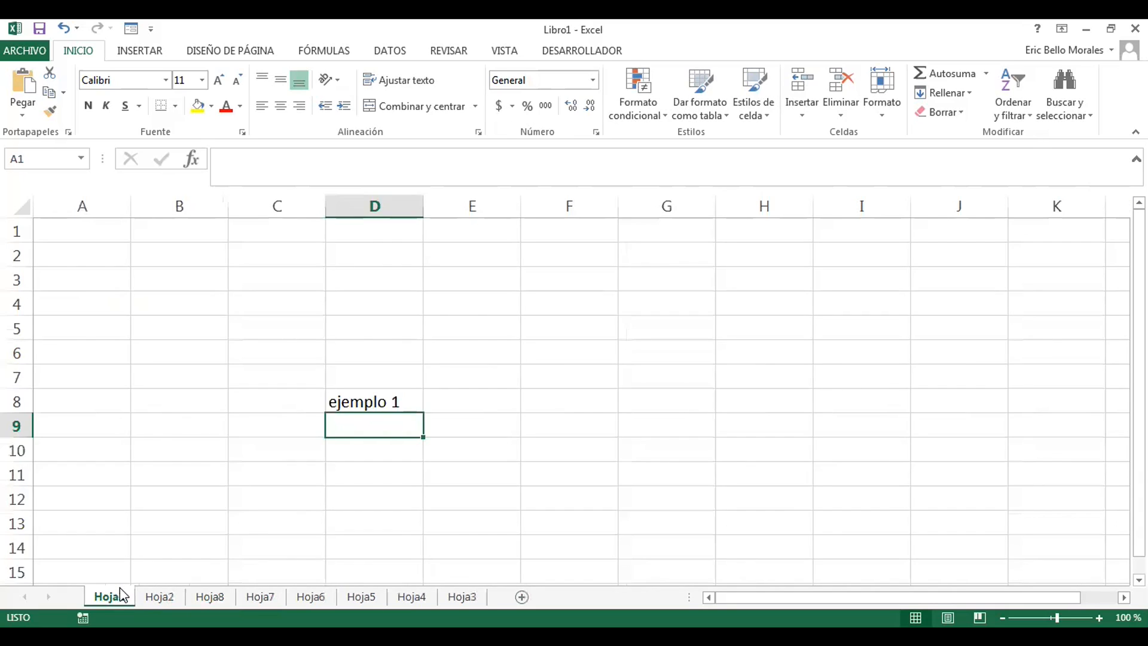
{"action": "left_click", "coordinate": [157, 595]}
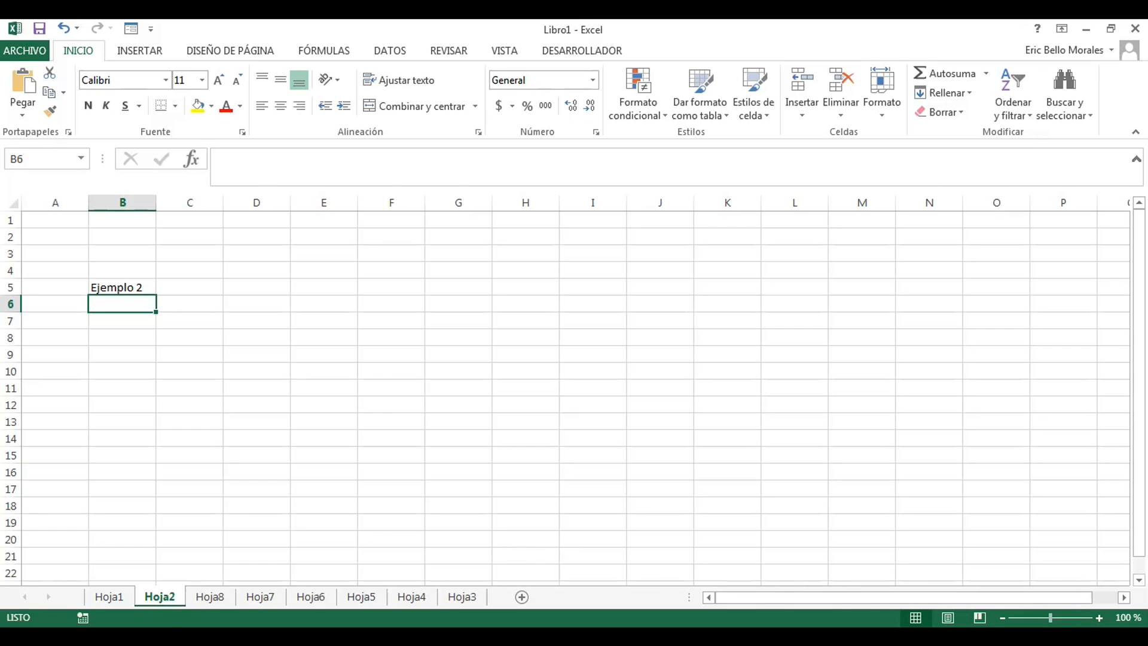
{"action": "scroll", "coordinate": [565, 389], "scroll_direction": "up", "scroll_amount": 4}
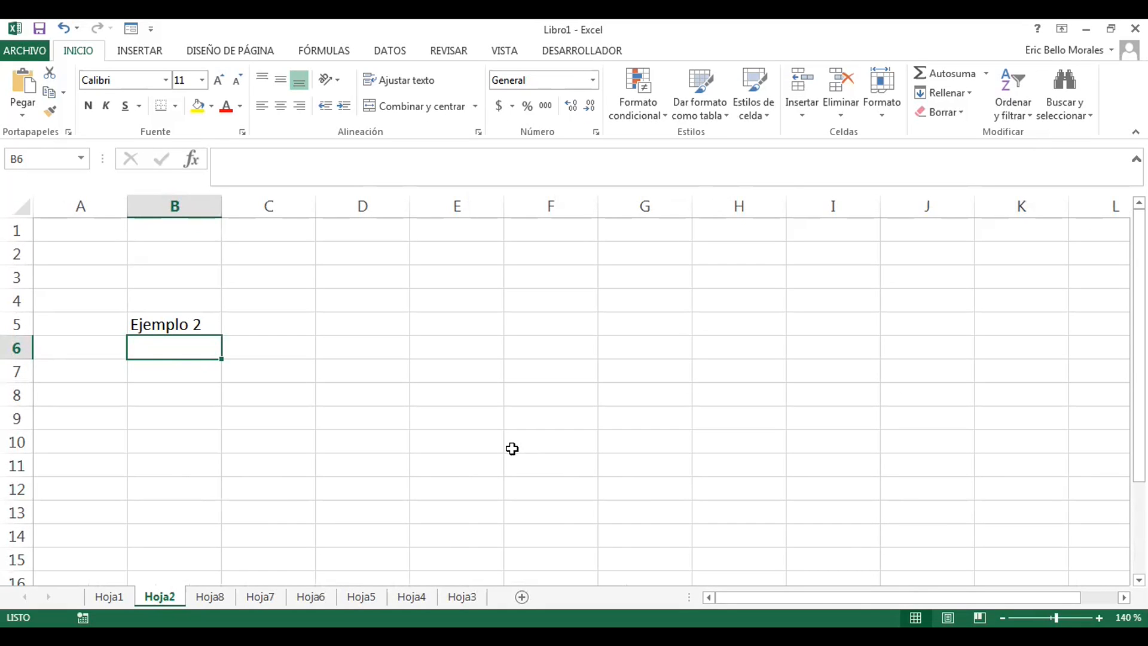
{"action": "scroll", "coordinate": [512, 448], "scroll_direction": "up", "scroll_amount": 3}
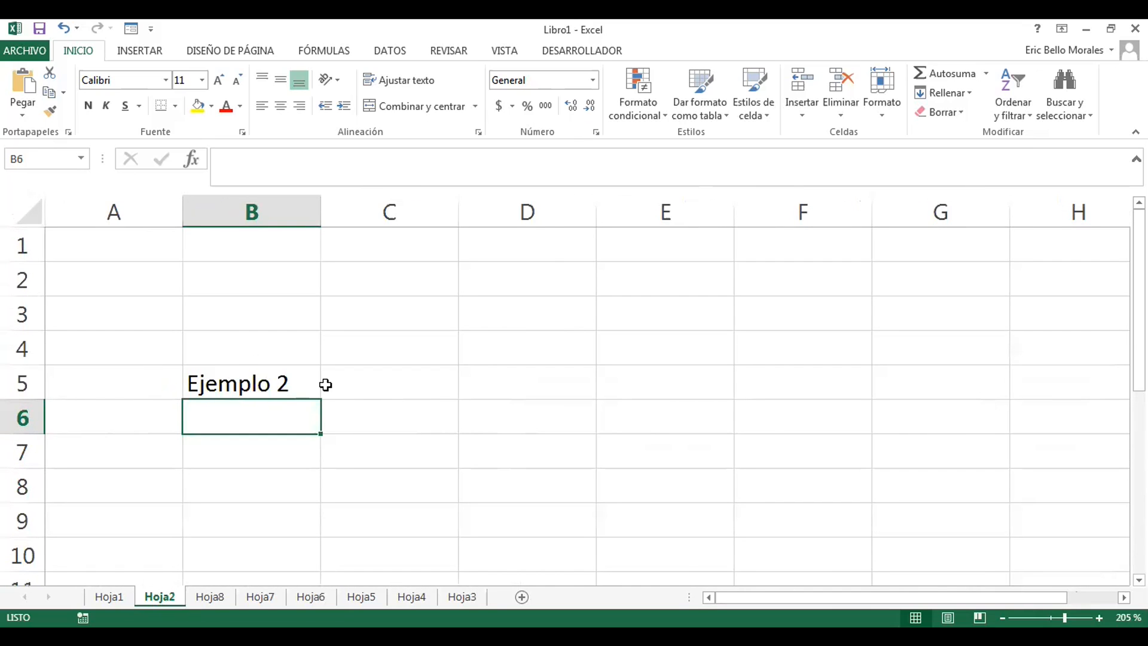
{"action": "scroll", "coordinate": [326, 384], "scroll_direction": "down", "scroll_amount": 3}
{"action": "scroll", "coordinate": [325, 385], "scroll_direction": "down", "scroll_amount": 2}
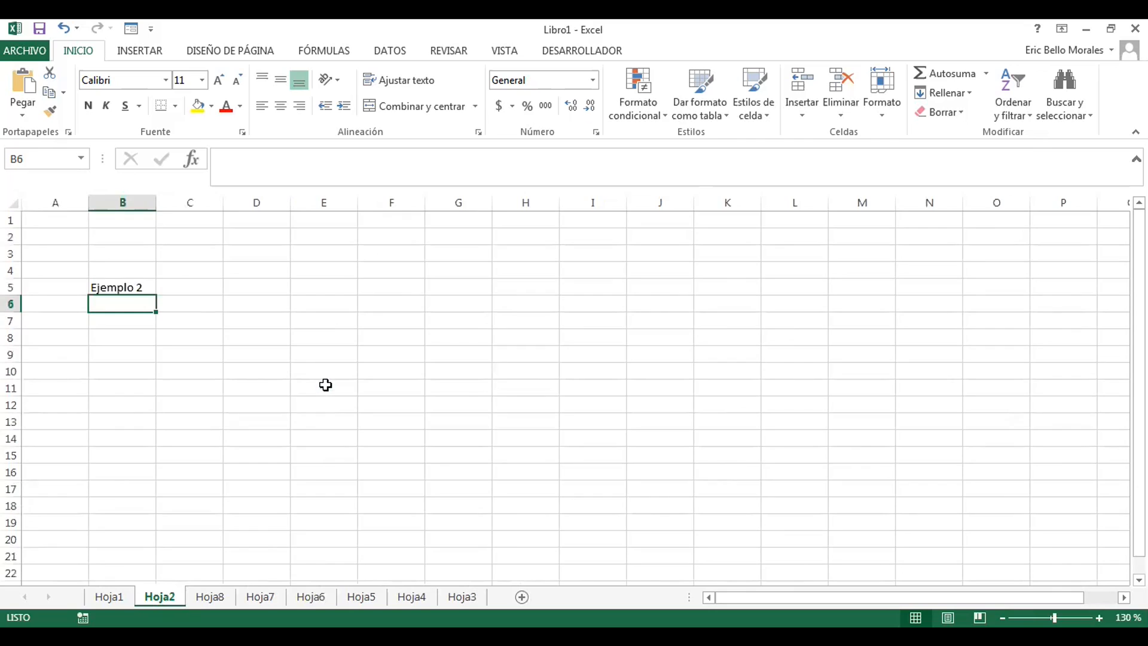
{"action": "scroll", "coordinate": [325, 385], "scroll_direction": "up", "scroll_amount": 1}
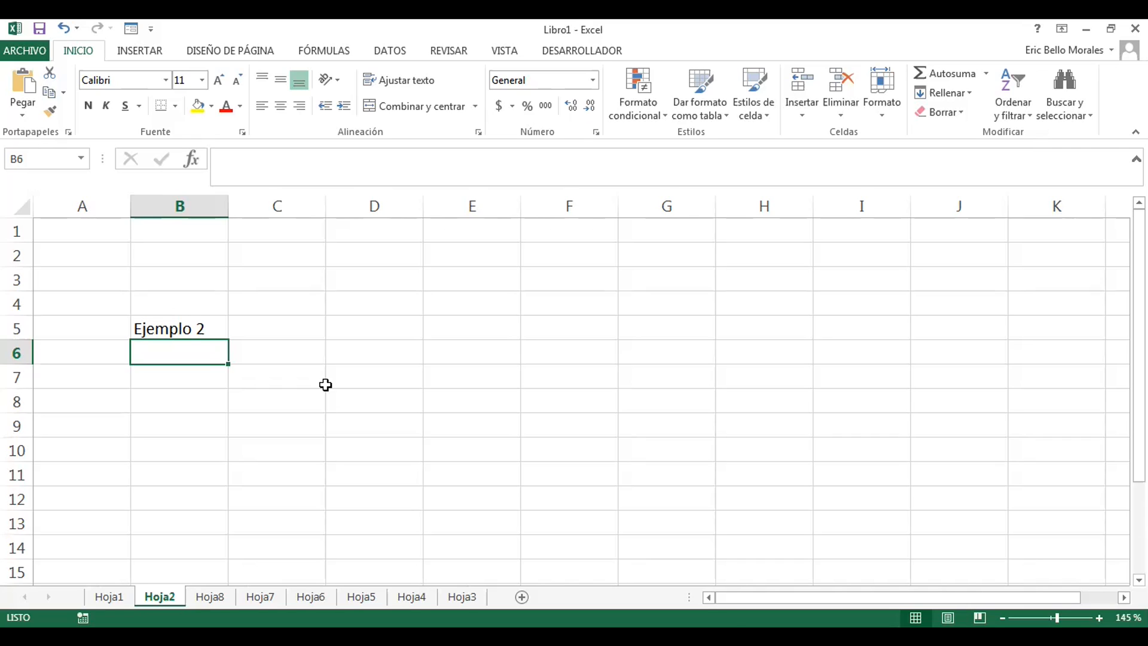
{"action": "left_click", "coordinate": [117, 600]}
{"action": "right_click", "coordinate": [118, 601]}
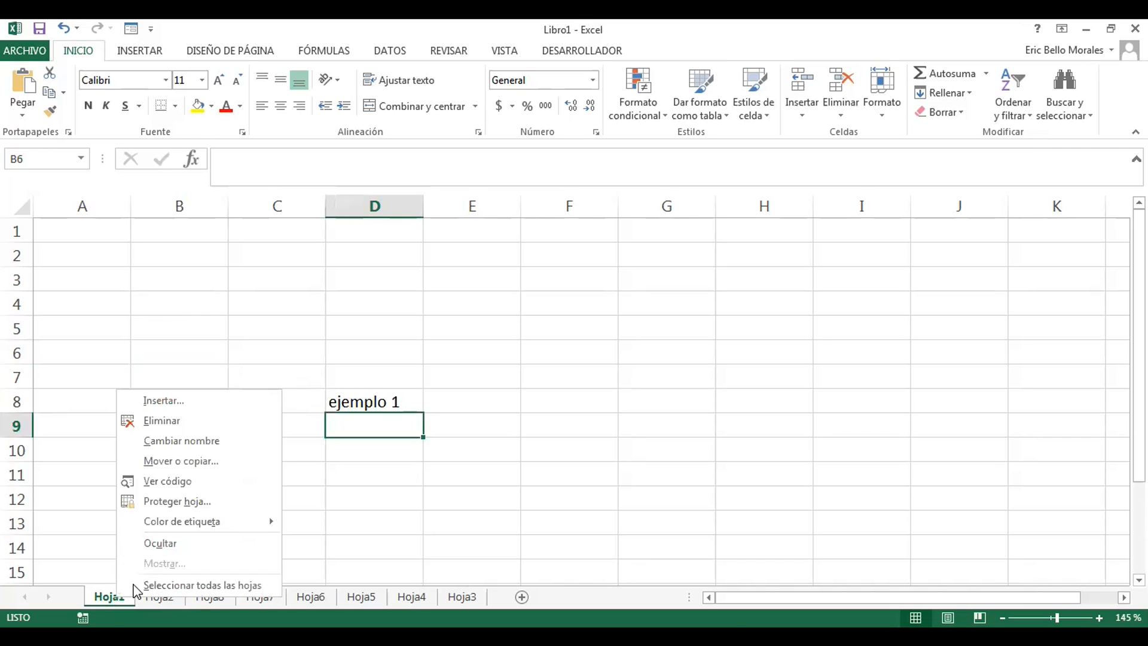
{"action": "left_click", "coordinate": [210, 420]}
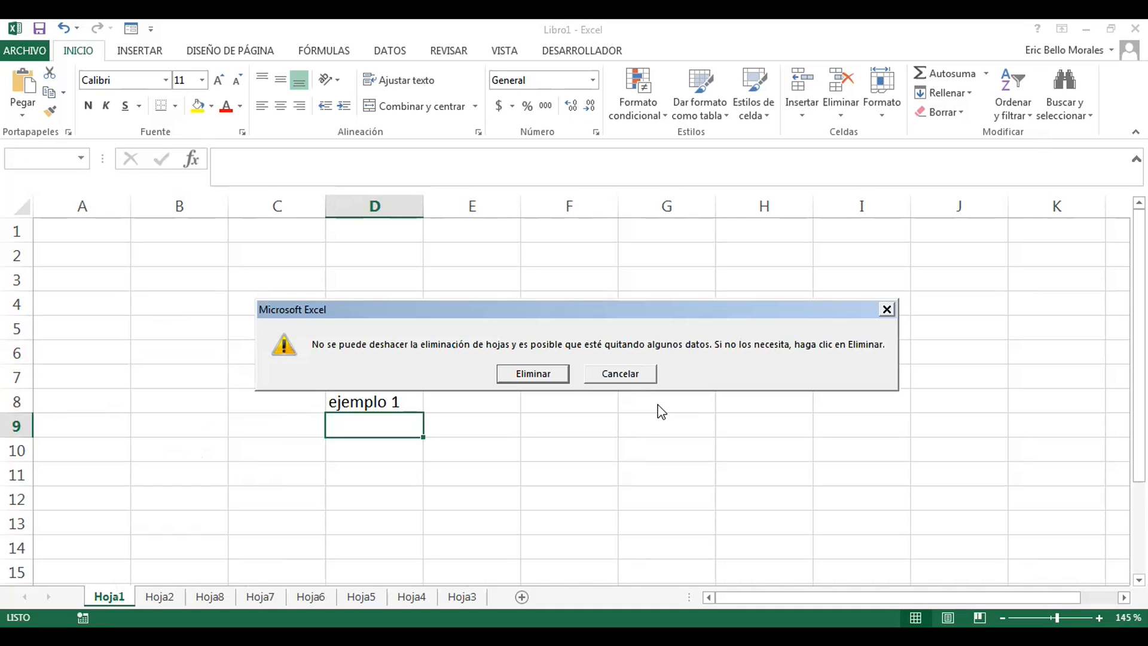
{"action": "left_click", "coordinate": [641, 376]}
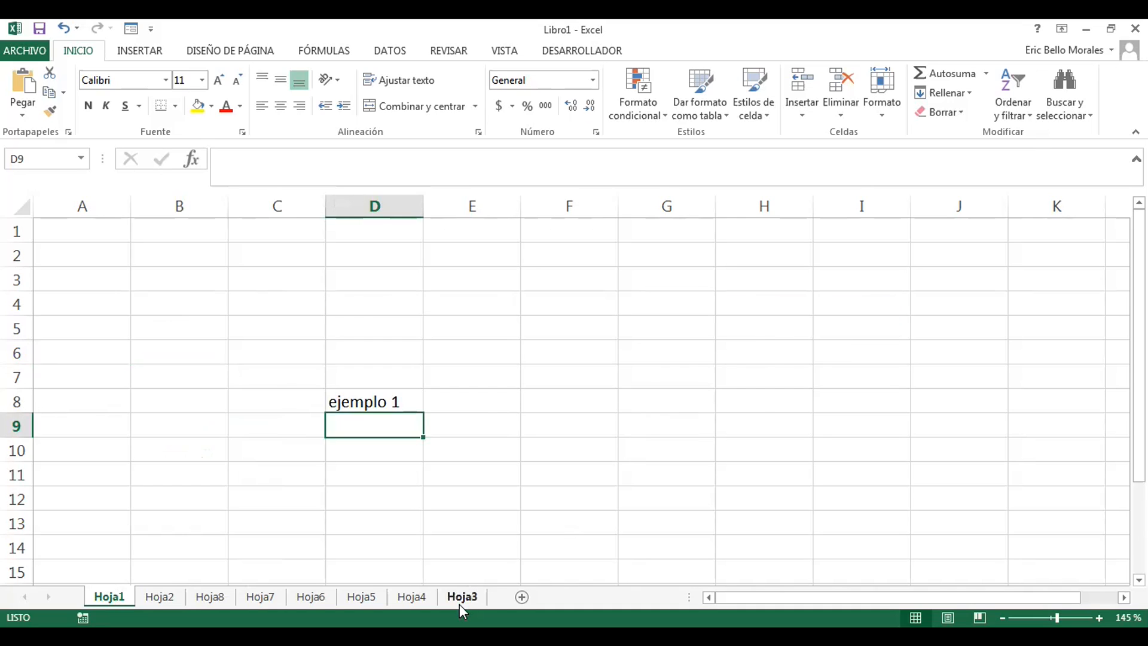
Step: Delete the empty Hoja3 worksheet from the workbook
{"action": "left_click", "coordinate": [461, 598]}
{"action": "right_click", "coordinate": [460, 605]}
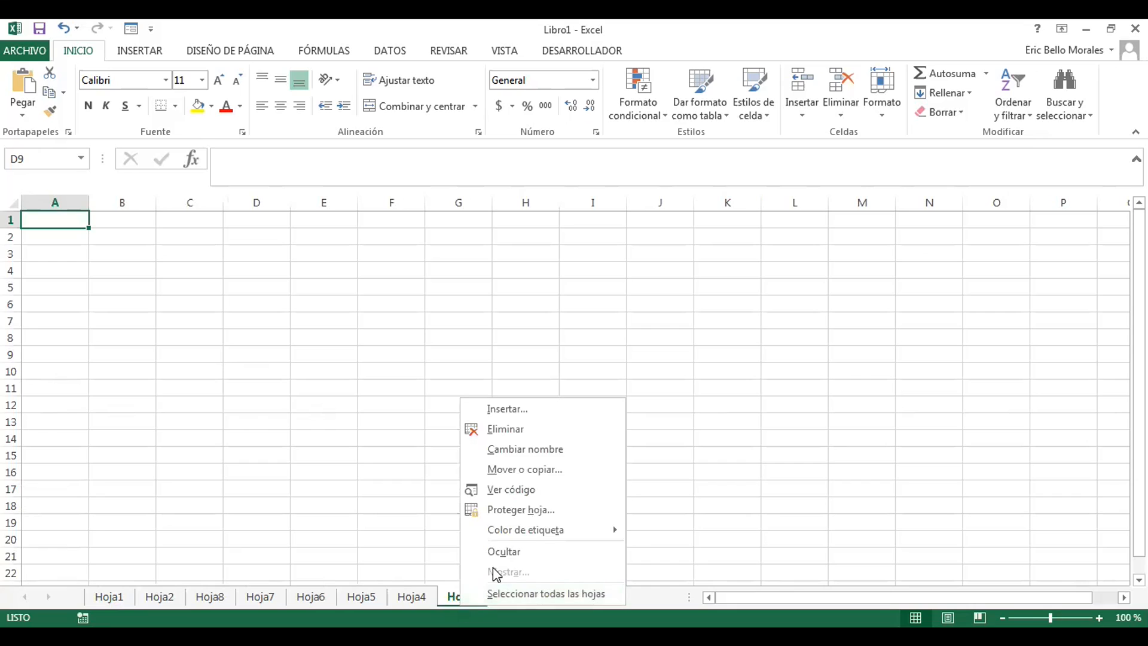
{"action": "left_click", "coordinate": [518, 438]}
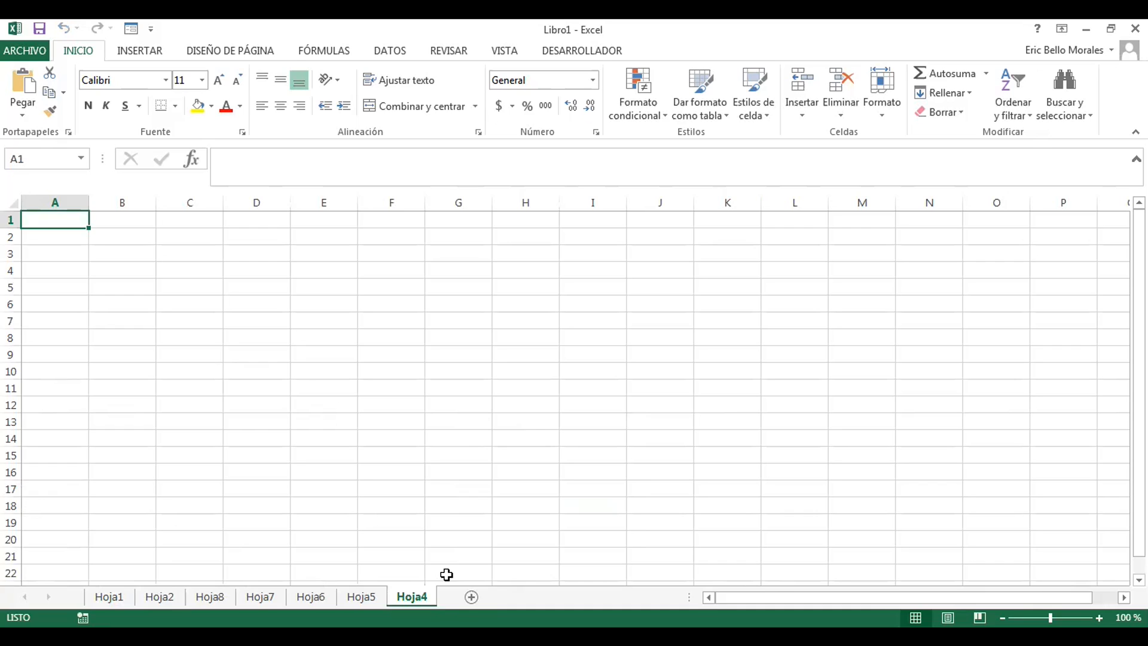
{"action": "left_click", "coordinate": [108, 597]}
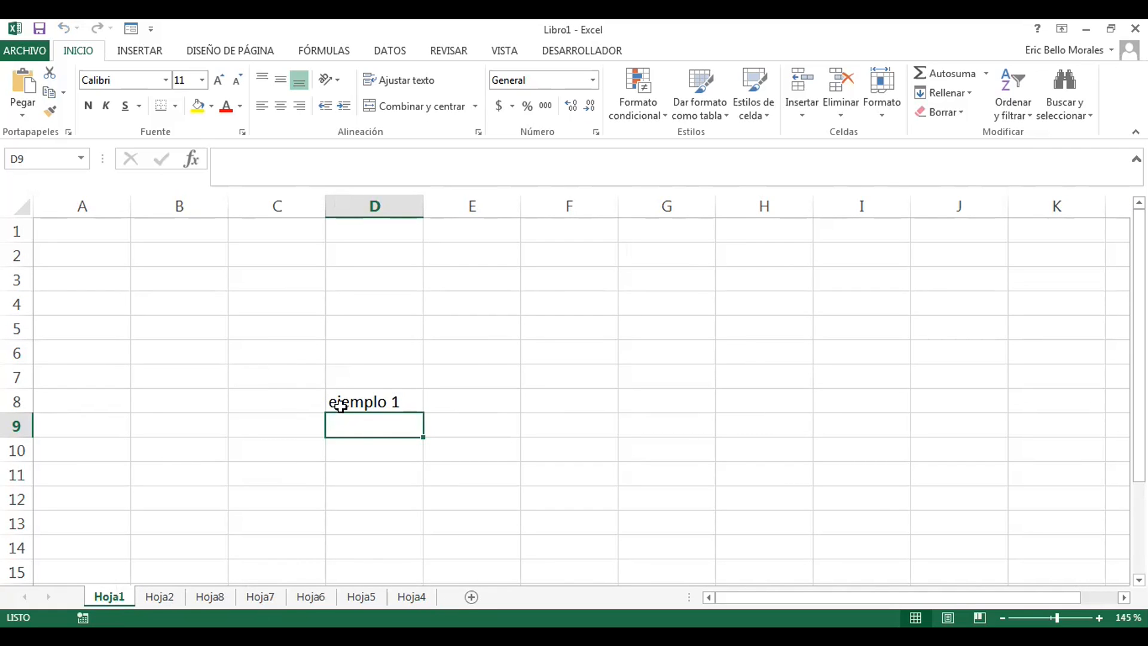
{"action": "left_click", "coordinate": [415, 597]}
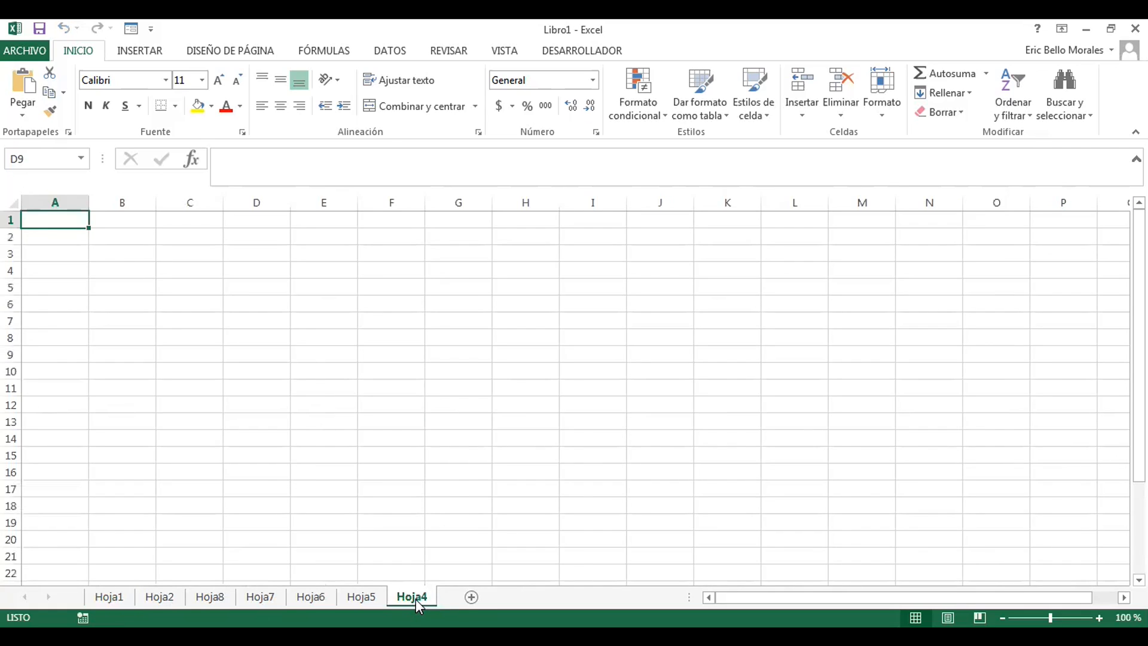
{"action": "right_click", "coordinate": [415, 600]}
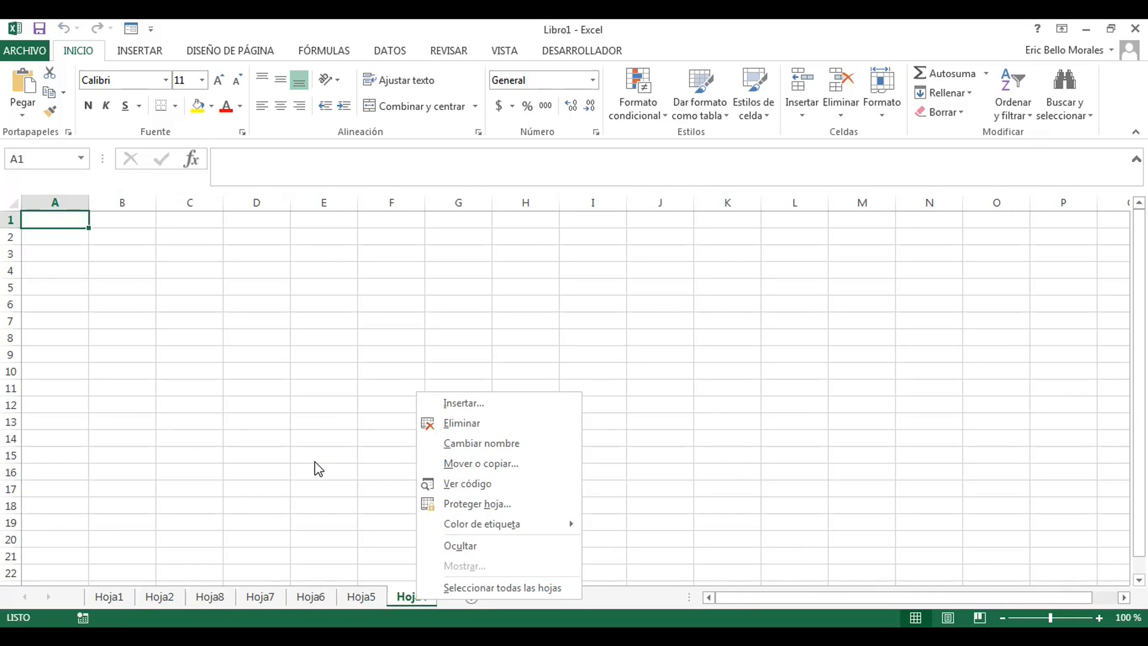
{"action": "left_click", "coordinate": [365, 586]}
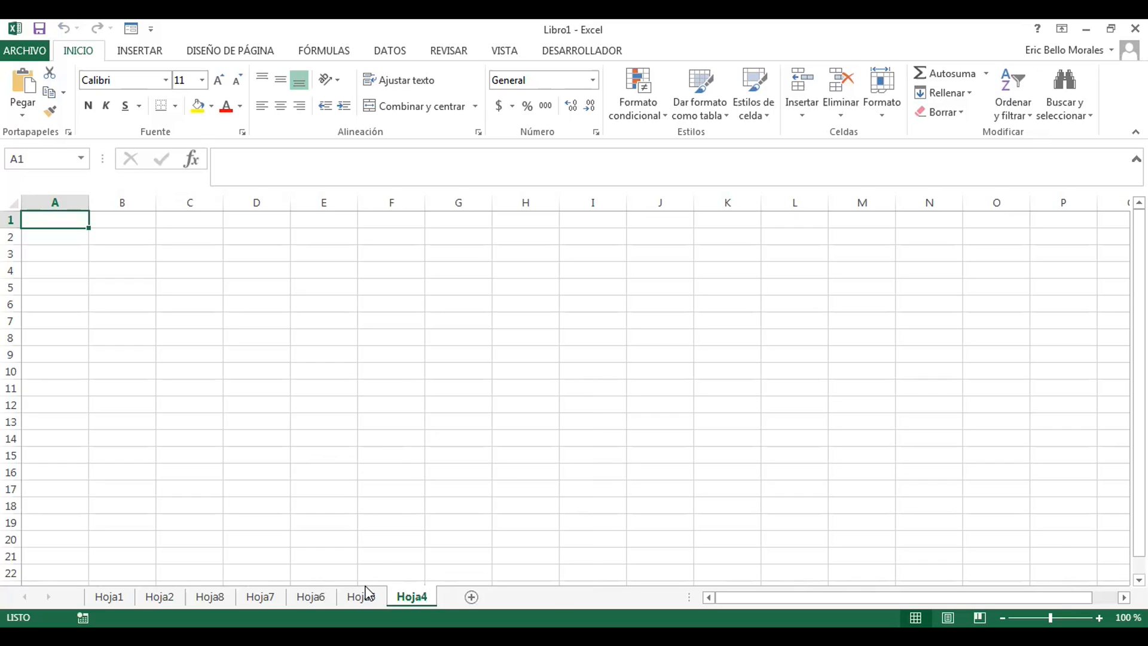
Step: Try out grouping ranges of adjacent worksheets, finishing with Hoja7 through Hoja4 and cell G20 selected
{"action": "left_click", "coordinate": [324, 597], "text": "shift"}
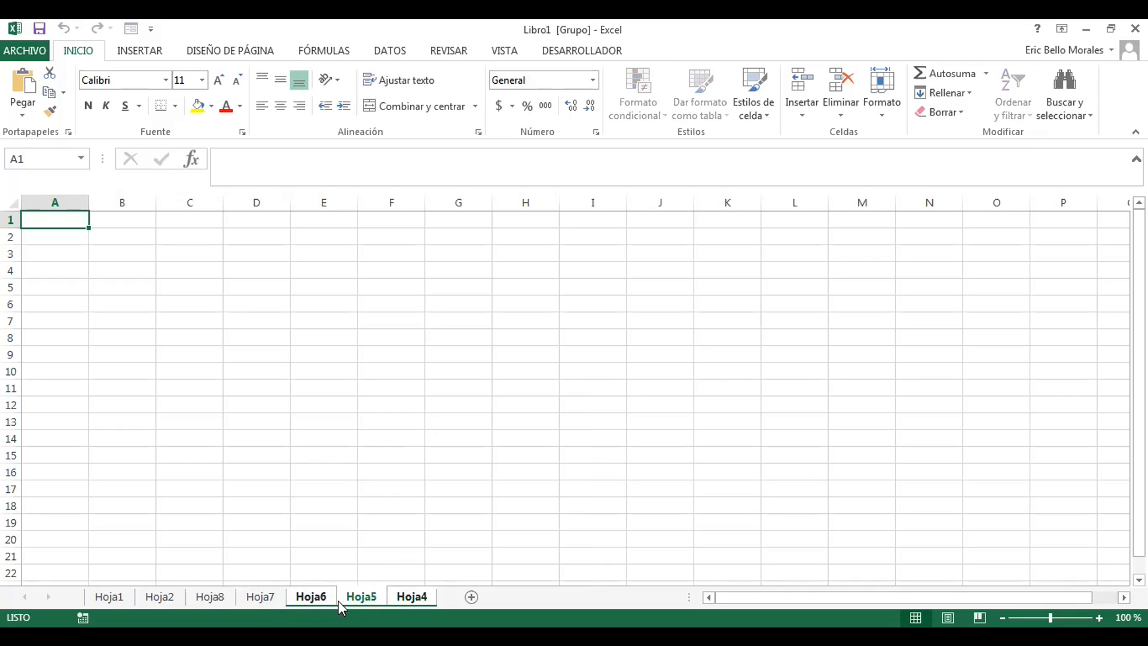
{"action": "left_click", "coordinate": [263, 597]}
{"action": "left_click", "coordinate": [408, 596], "text": "shift"}
{"action": "left_click", "coordinate": [311, 596]}
{"action": "left_click", "coordinate": [373, 597], "text": "shift"}
{"action": "left_click", "coordinate": [437, 549]}
{"action": "left_click", "coordinate": [414, 596]}
{"action": "left_click", "coordinate": [329, 600], "text": "shift"}
{"action": "left_click", "coordinate": [276, 600], "text": "shift"}
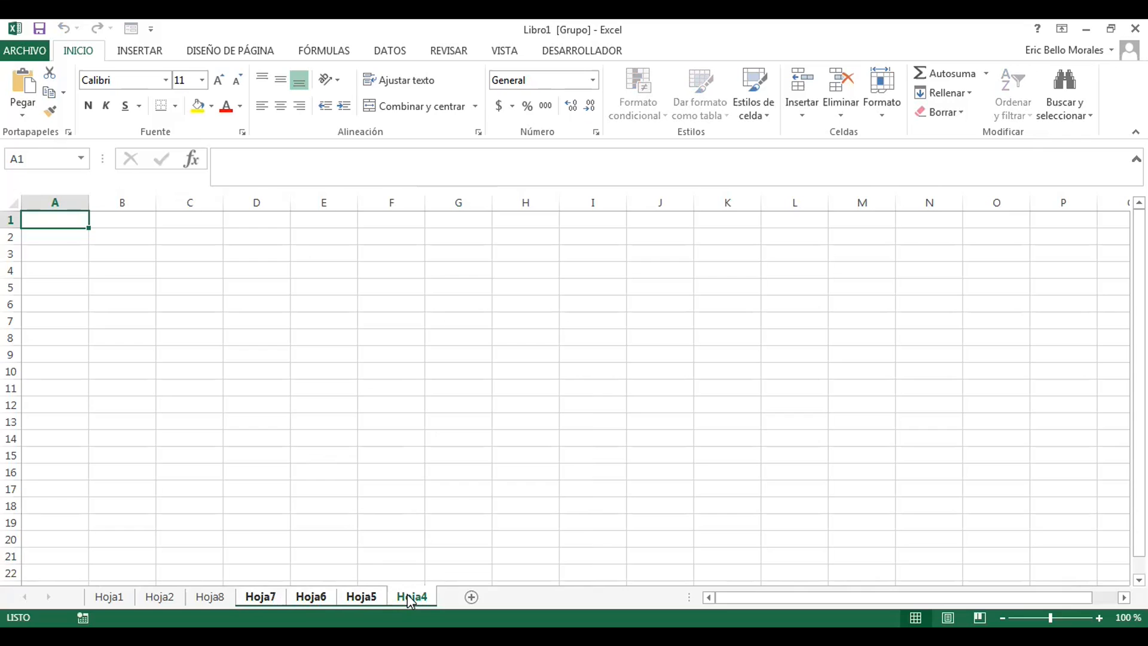
{"action": "left_click", "coordinate": [482, 539]}
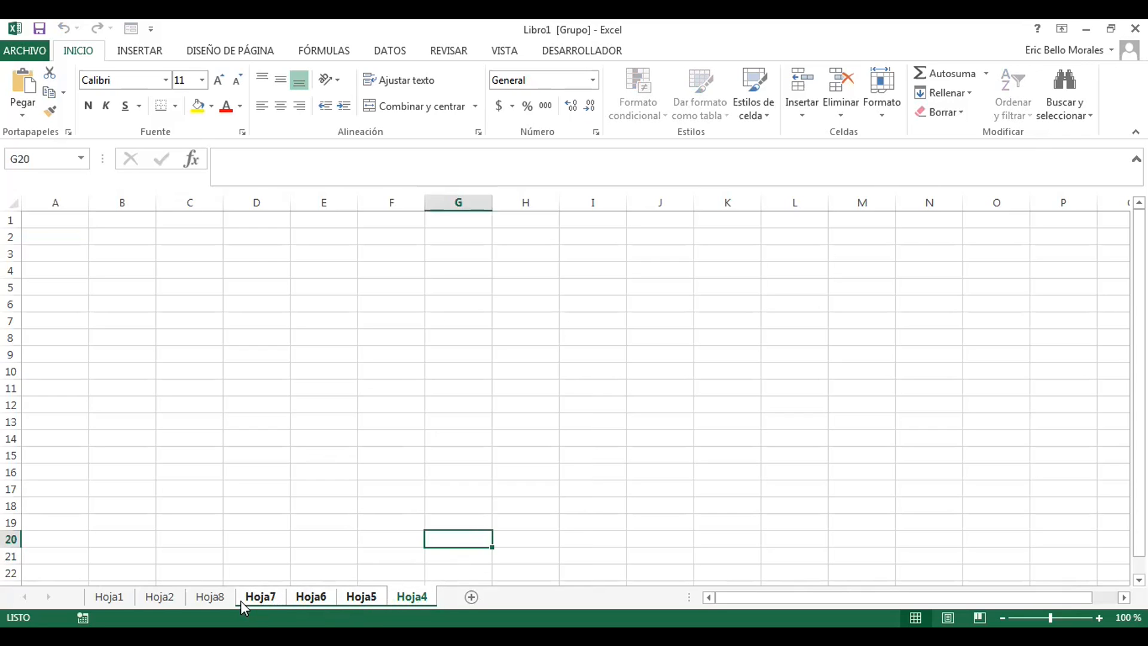
Step: Group the adjacent worksheets Hoja8 through Hoja4, and release the group by switching to Hoja2
{"action": "left_click", "coordinate": [215, 598]}
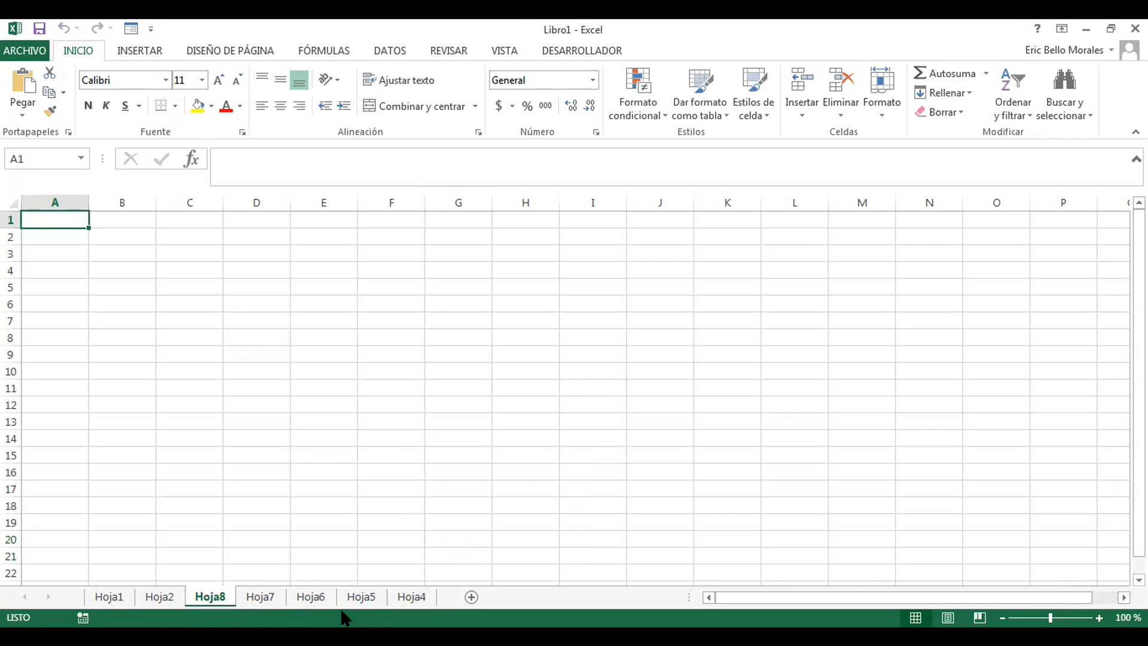
{"action": "left_click", "coordinate": [405, 600], "text": "shift"}
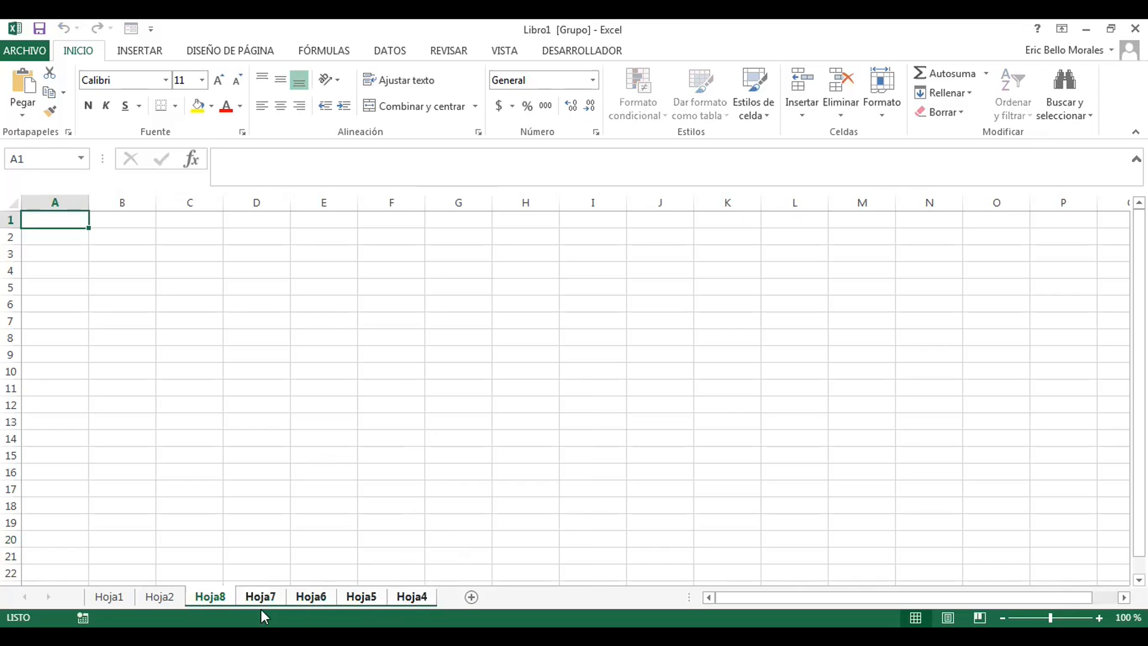
{"action": "left_click", "coordinate": [425, 469]}
{"action": "left_click", "coordinate": [169, 599]}
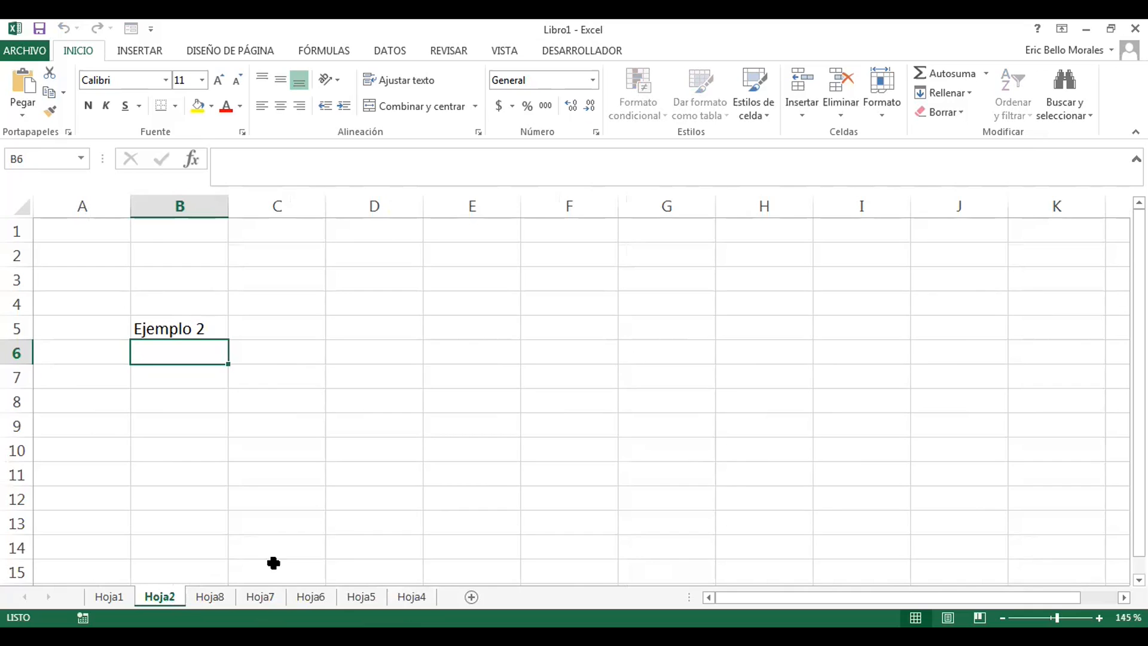
Step: Group the non-adjacent worksheets Hoja4 and Hoja8 and delete both from the workbook
{"action": "left_click", "coordinate": [421, 598]}
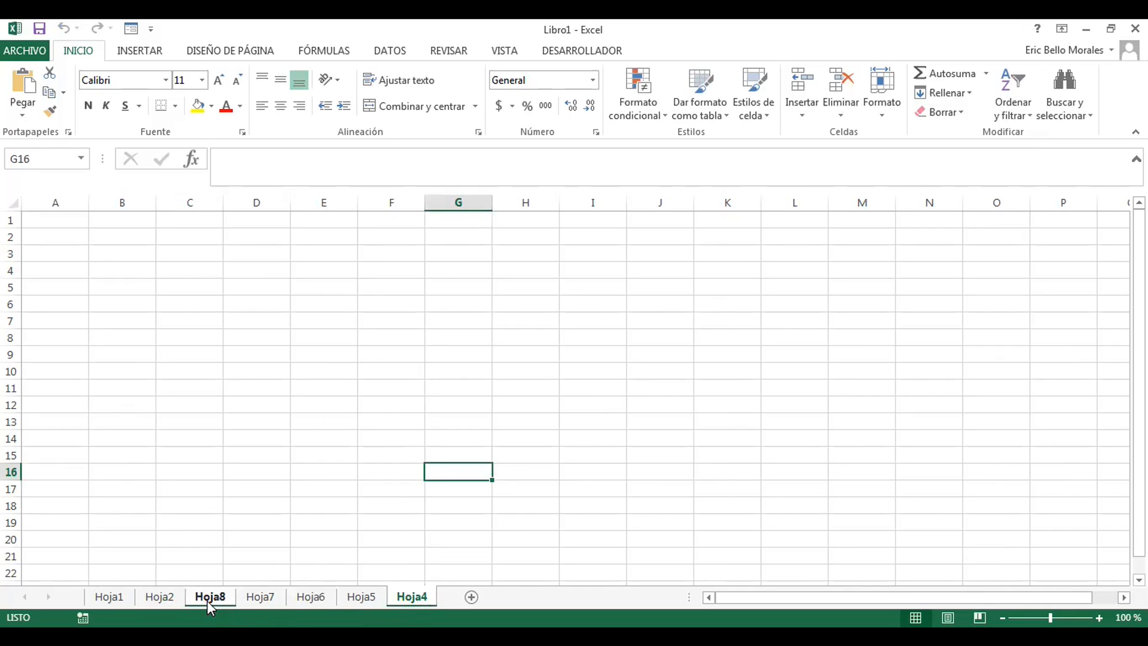
{"action": "right_click", "coordinate": [414, 596]}
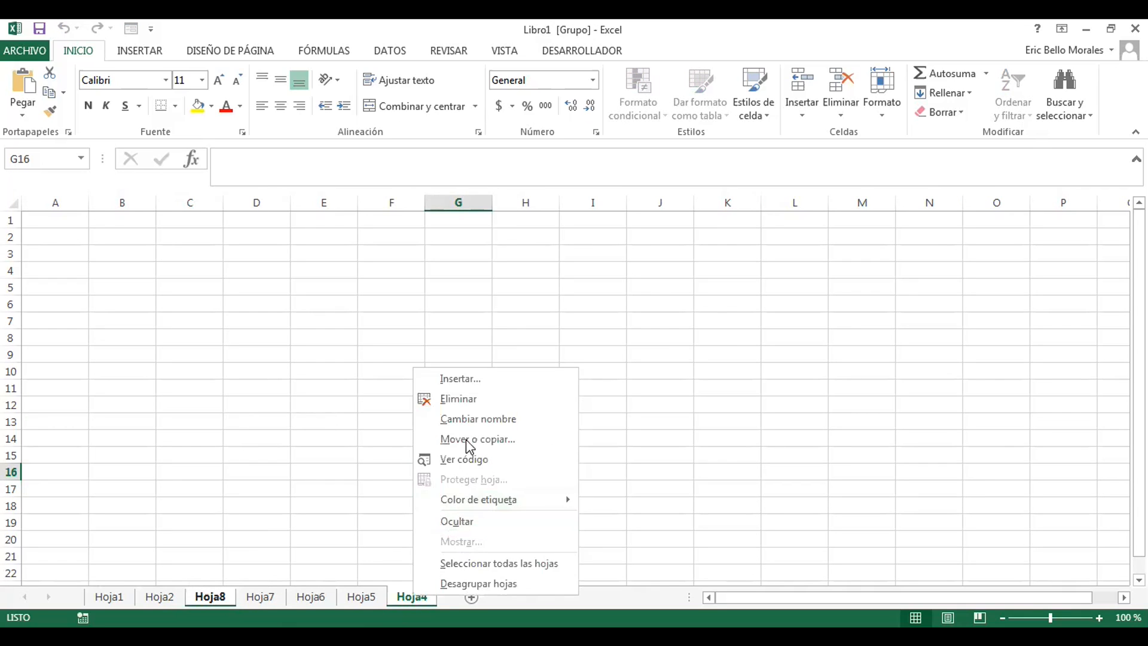
{"action": "left_click", "coordinate": [475, 402]}
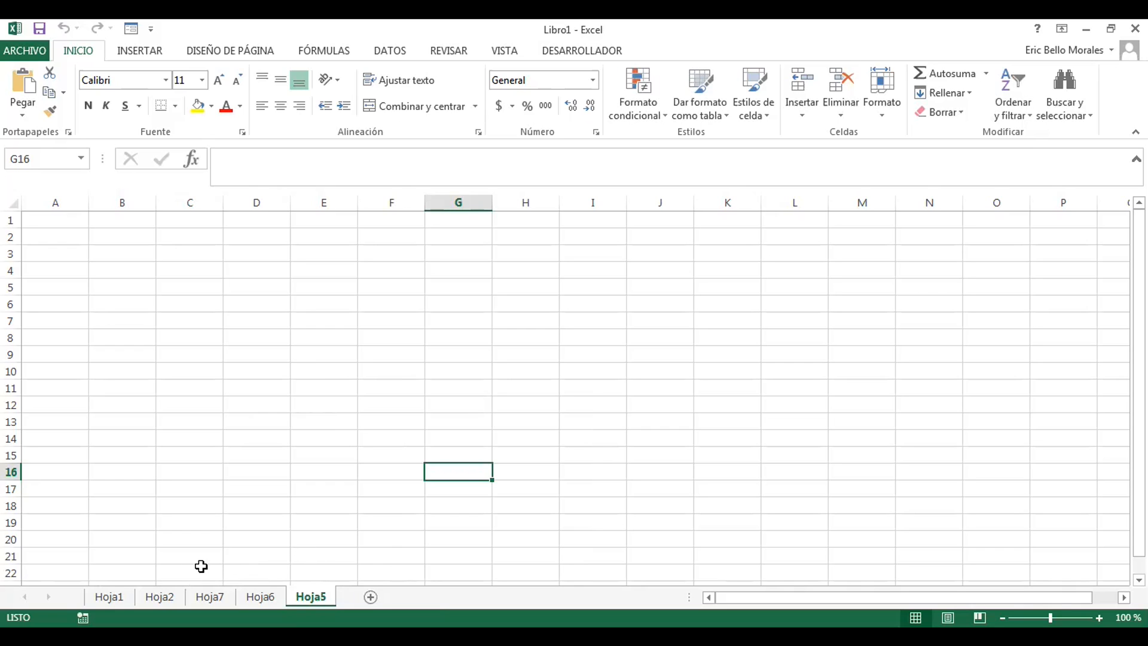
Step: Rename the worksheet Hoja1 as Proveedores
{"action": "left_click", "coordinate": [119, 596]}
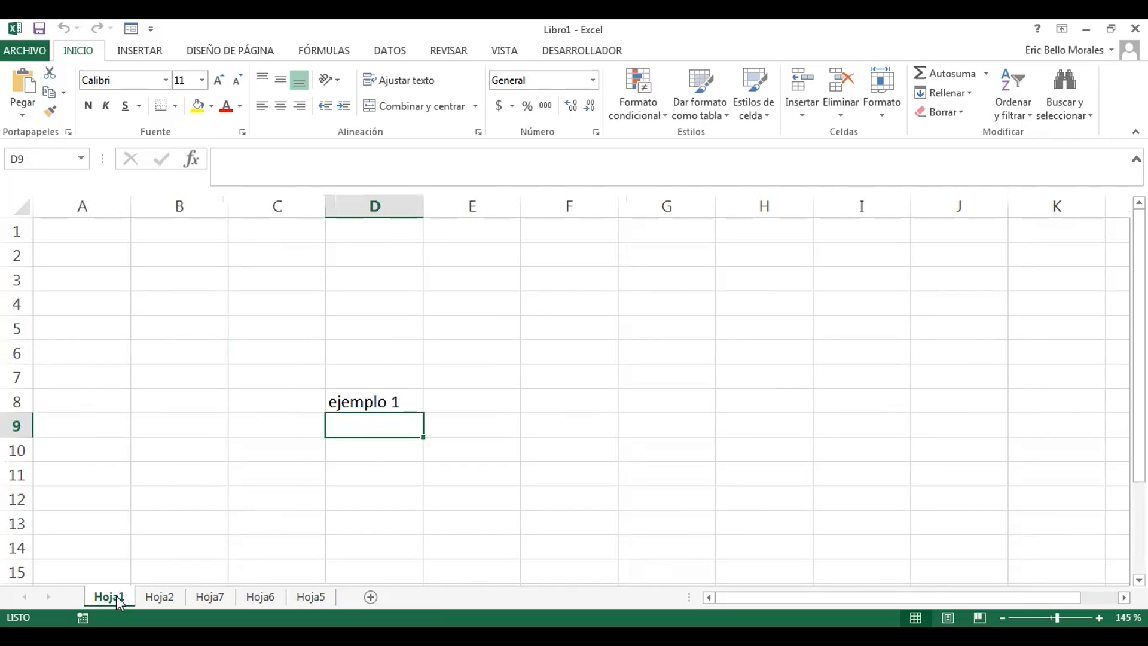
{"action": "right_click", "coordinate": [118, 599]}
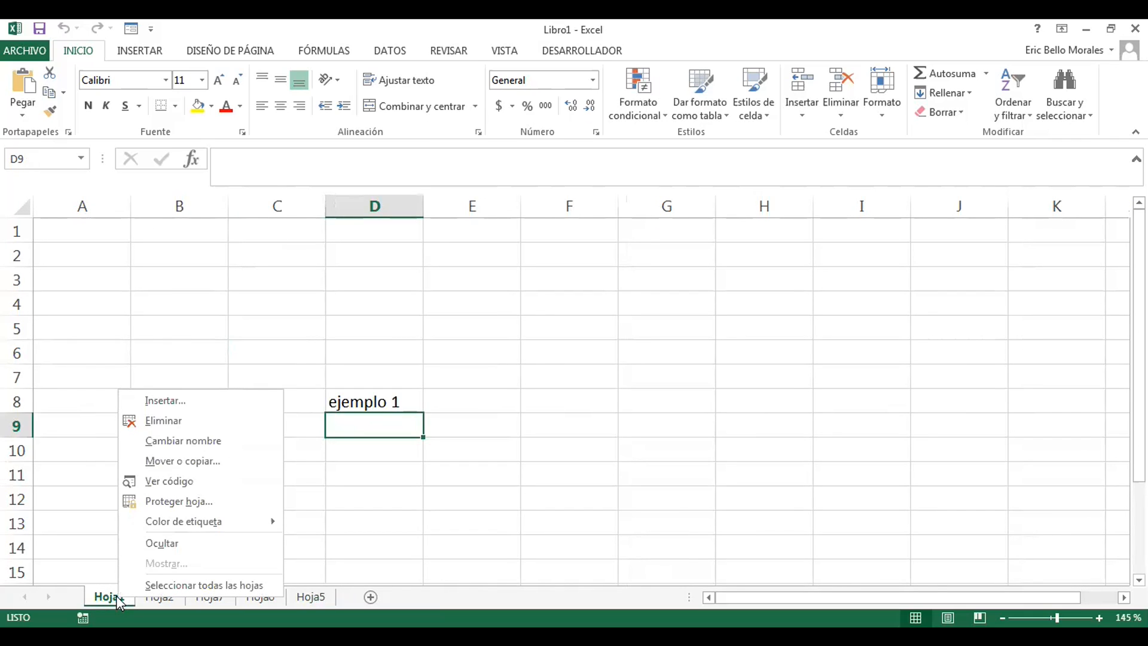
{"action": "left_click", "coordinate": [200, 440]}
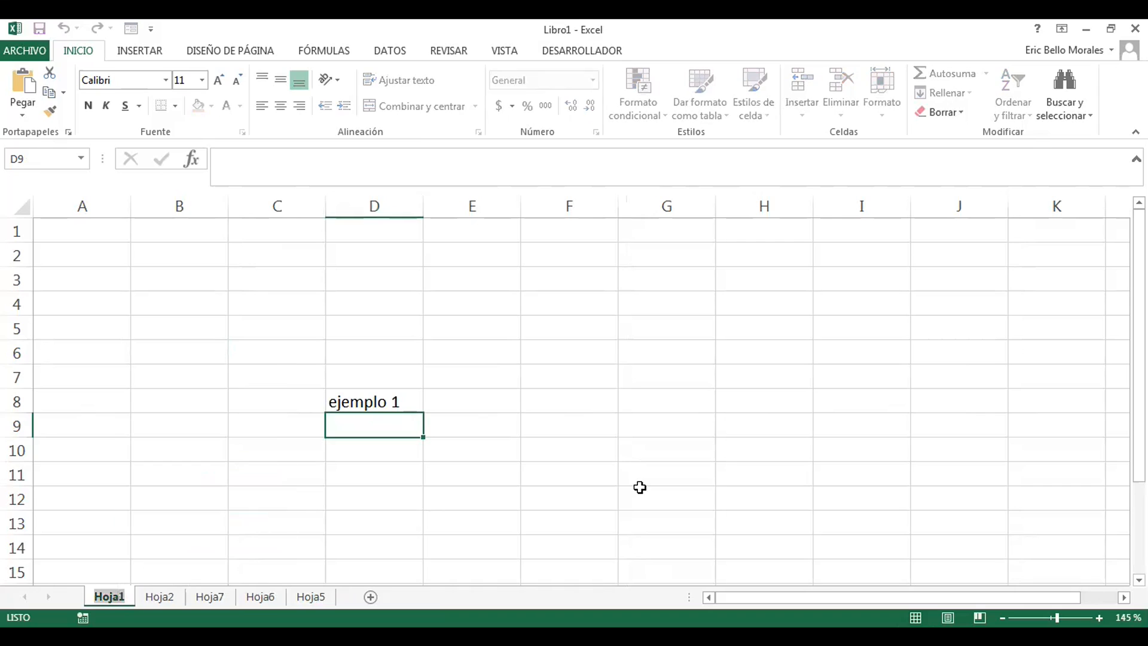
{"action": "type", "text": "P"}
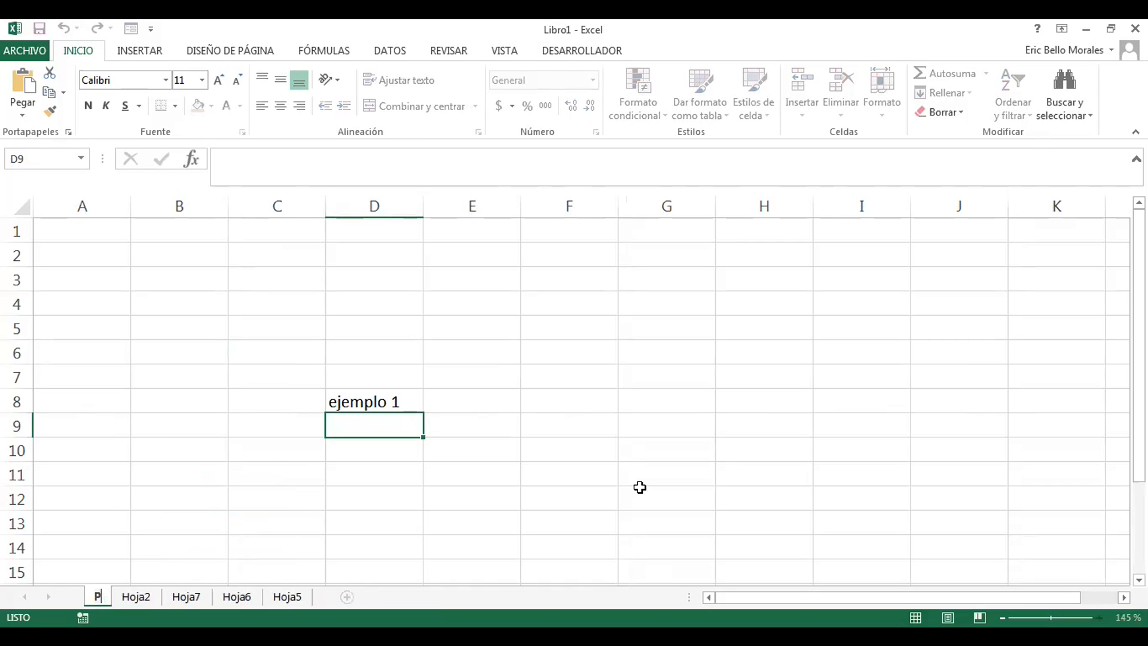
{"action": "type", "text": "roveed"}
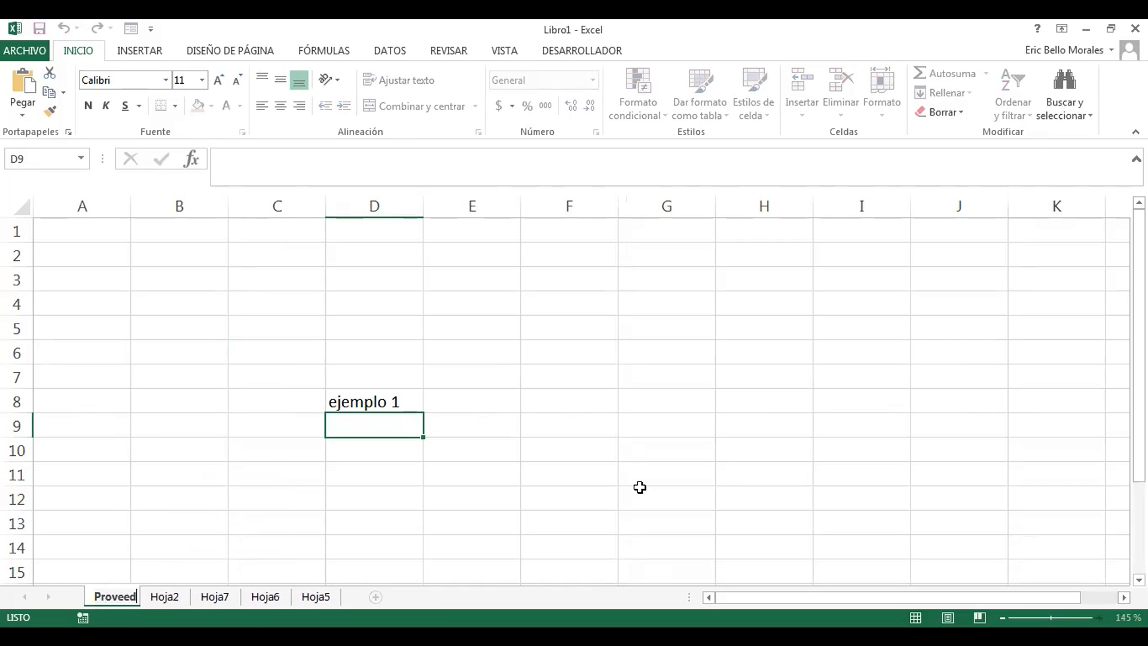
{"action": "type", "text": "ores"}
{"action": "key", "text": "Return"}
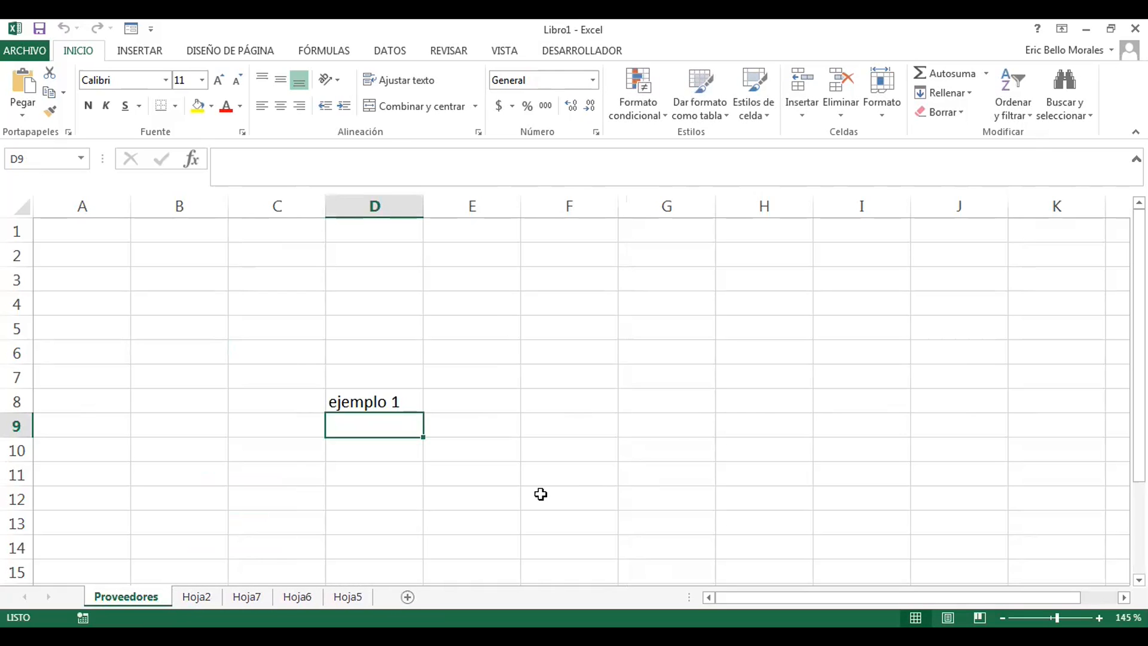
Step: Rename the worksheet Hoja2 as Clientes
{"action": "double_click", "coordinate": [207, 601]}
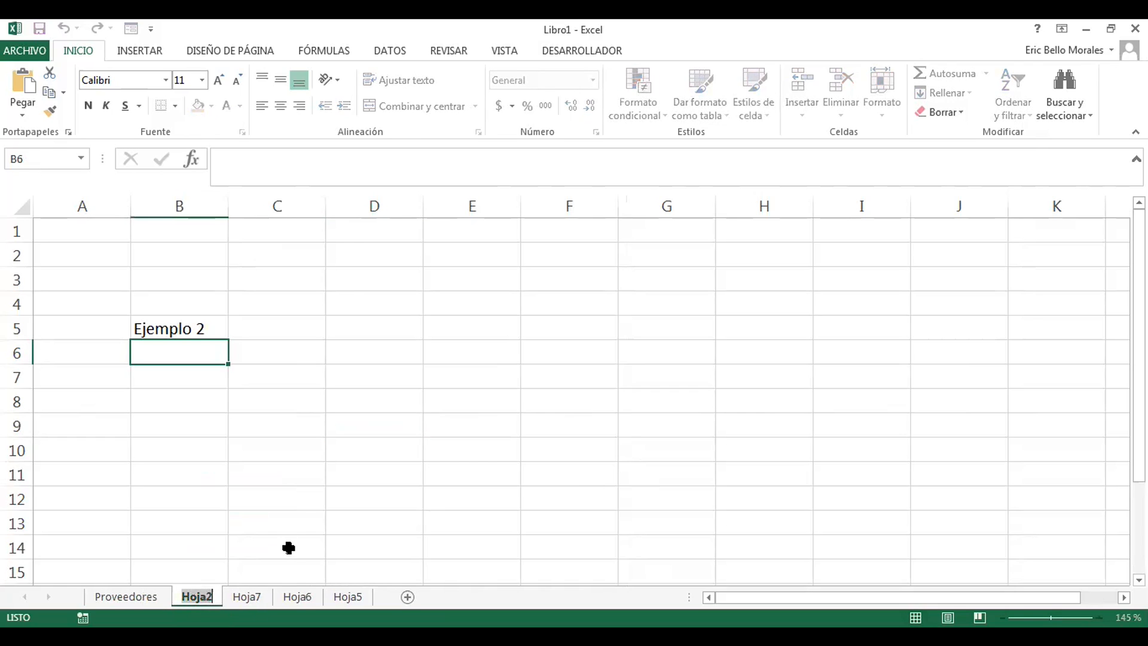
{"action": "type", "text": "Clientes"}
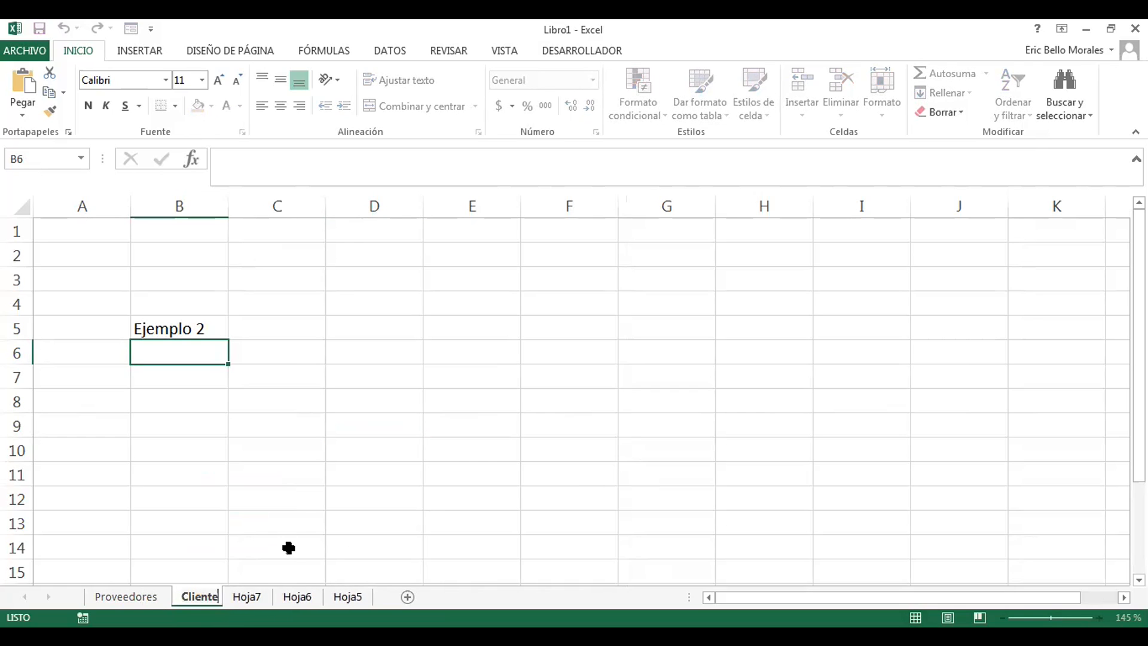
{"action": "key", "text": "Return"}
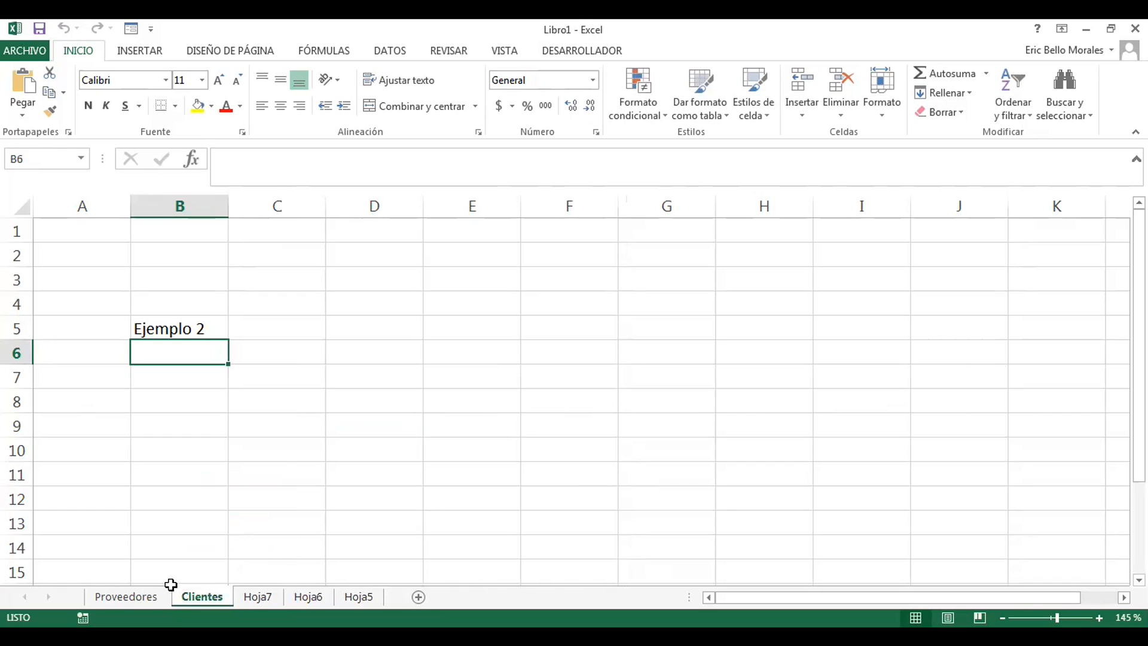
Step: Compare the Proveedores and Clientes sheets, and give the Proveedores sheet tab the standard red colour
{"action": "left_click", "coordinate": [153, 597]}
{"action": "left_click", "coordinate": [190, 601]}
{"action": "left_click", "coordinate": [141, 597]}
{"action": "left_click", "coordinate": [210, 593]}
{"action": "left_click", "coordinate": [141, 596]}
{"action": "right_click", "coordinate": [140, 593]}
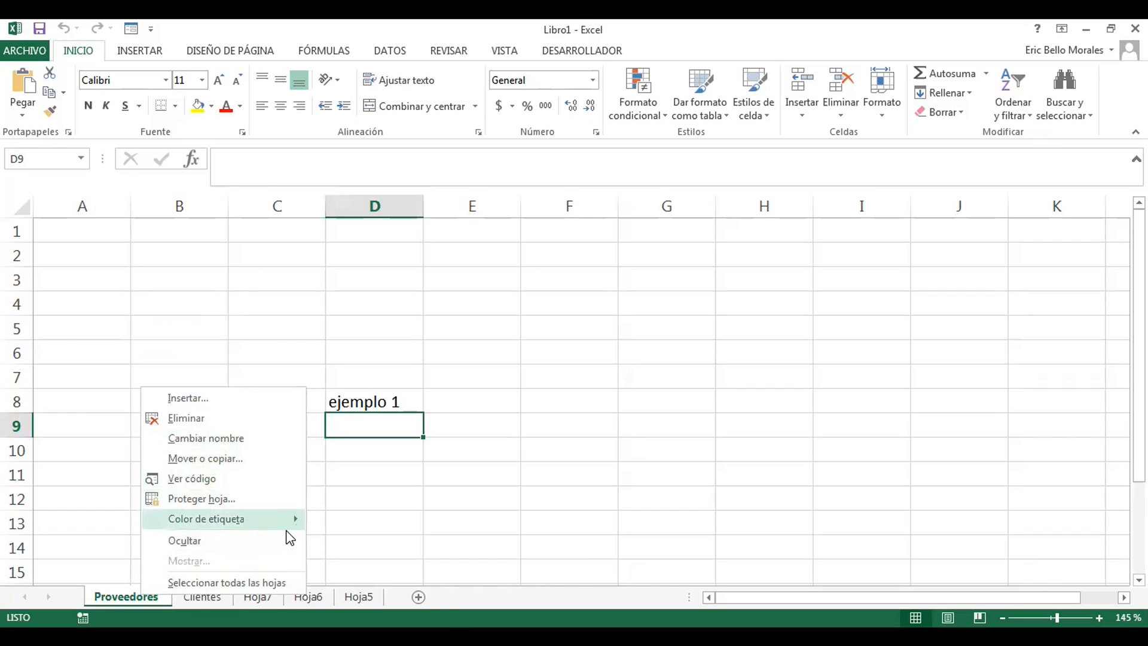
{"action": "mouse_move", "coordinate": [287, 529]}
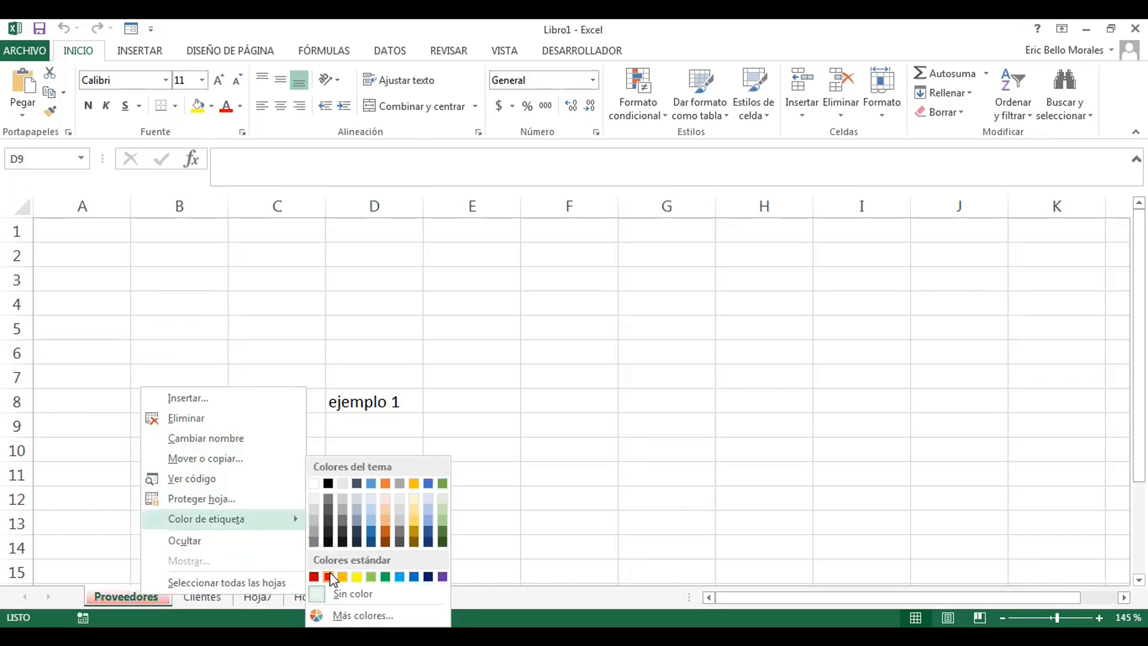
{"action": "left_click", "coordinate": [329, 577]}
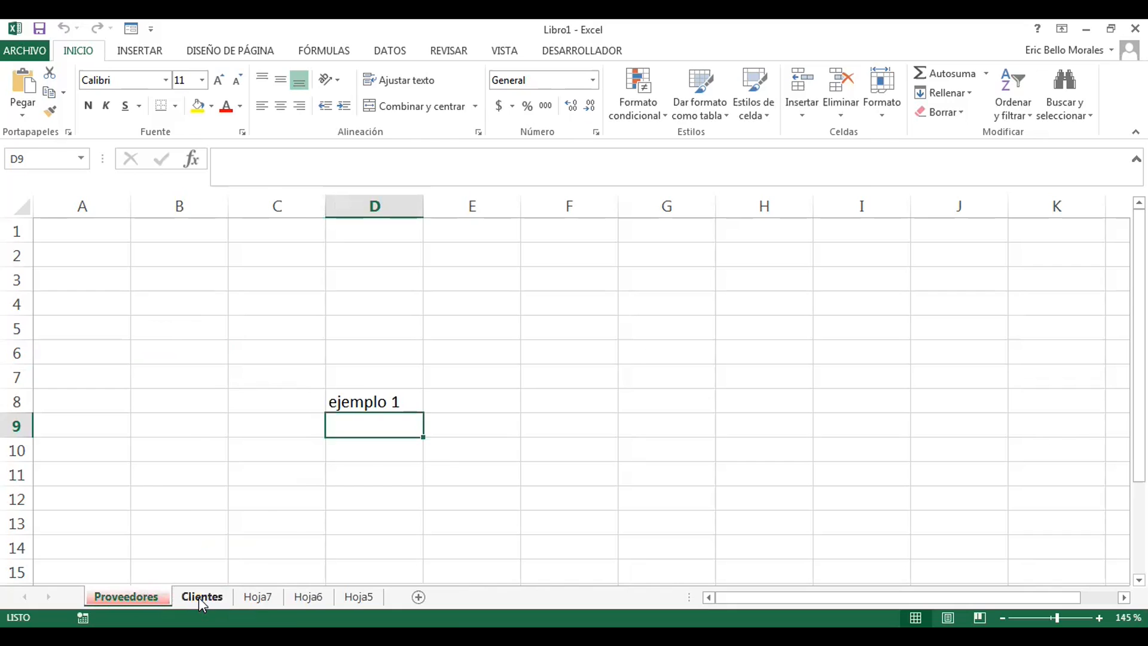
Step: Give the Clientes sheet tab a darker blue theme colour and check both coloured tabs
{"action": "right_click", "coordinate": [200, 597]}
{"action": "mouse_move", "coordinate": [322, 524]}
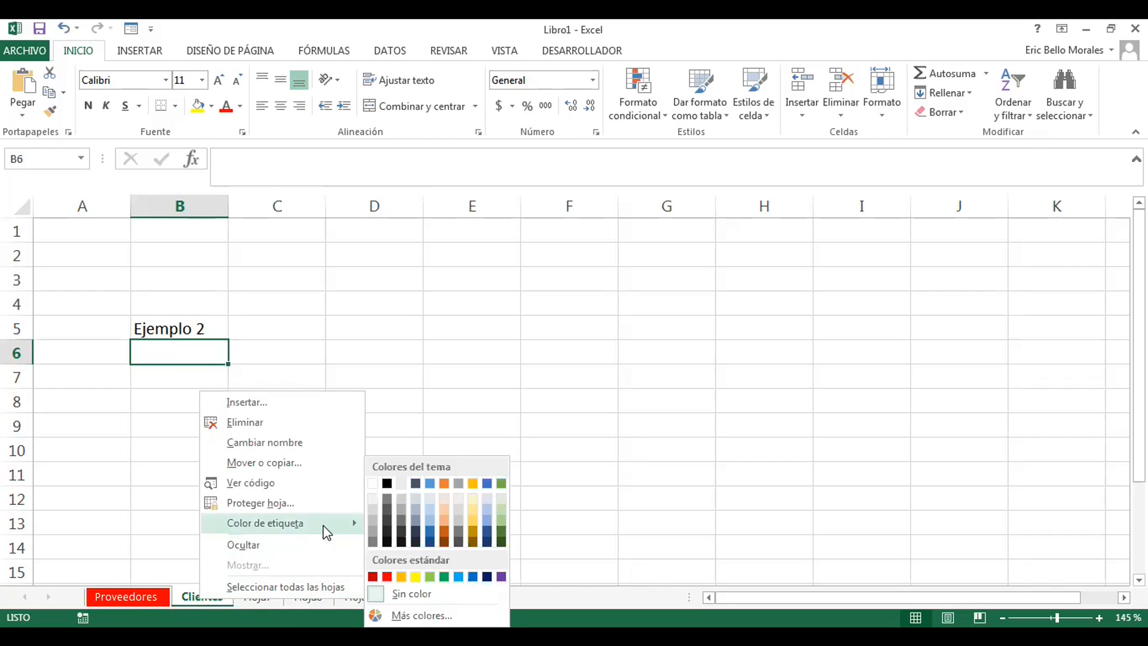
{"action": "left_click", "coordinate": [430, 533]}
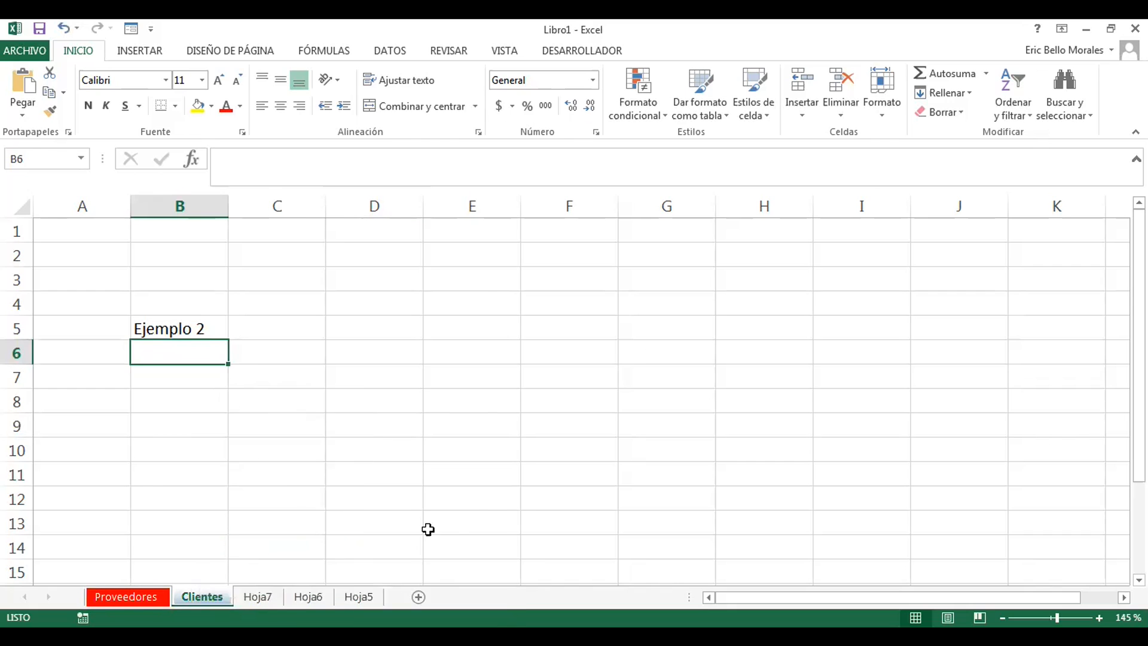
{"action": "left_click", "coordinate": [141, 596]}
{"action": "left_click", "coordinate": [205, 597]}
Step: Move the Proveedores worksheet within Libro1 so that it sits before Hoja5
{"action": "right_click", "coordinate": [140, 599]}
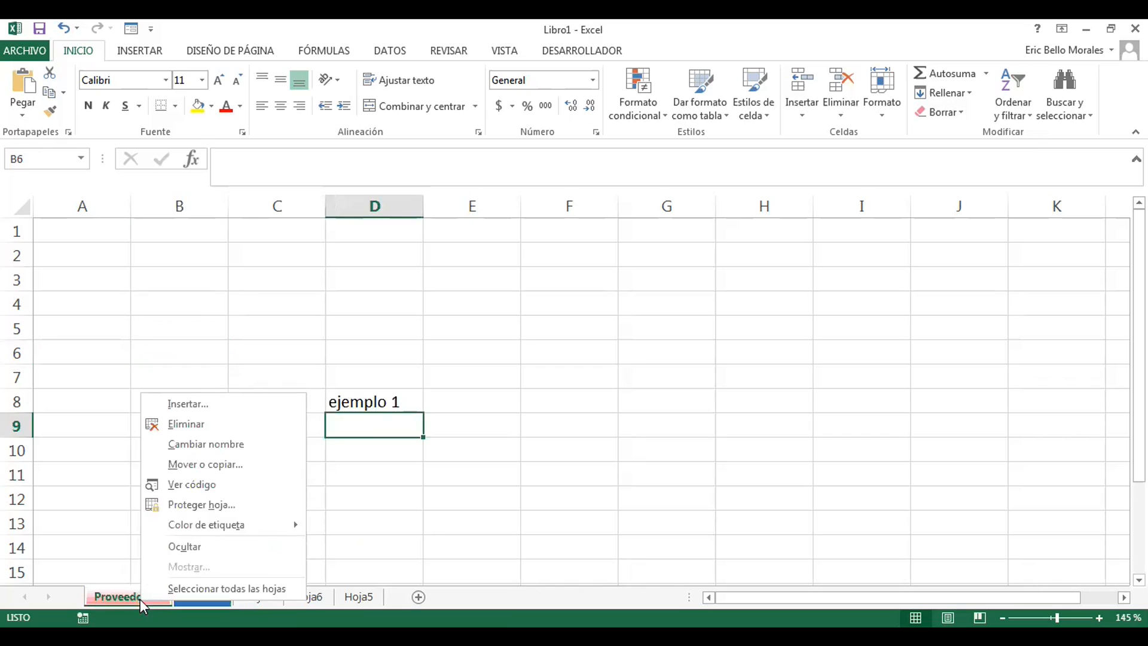
{"action": "left_click", "coordinate": [268, 463]}
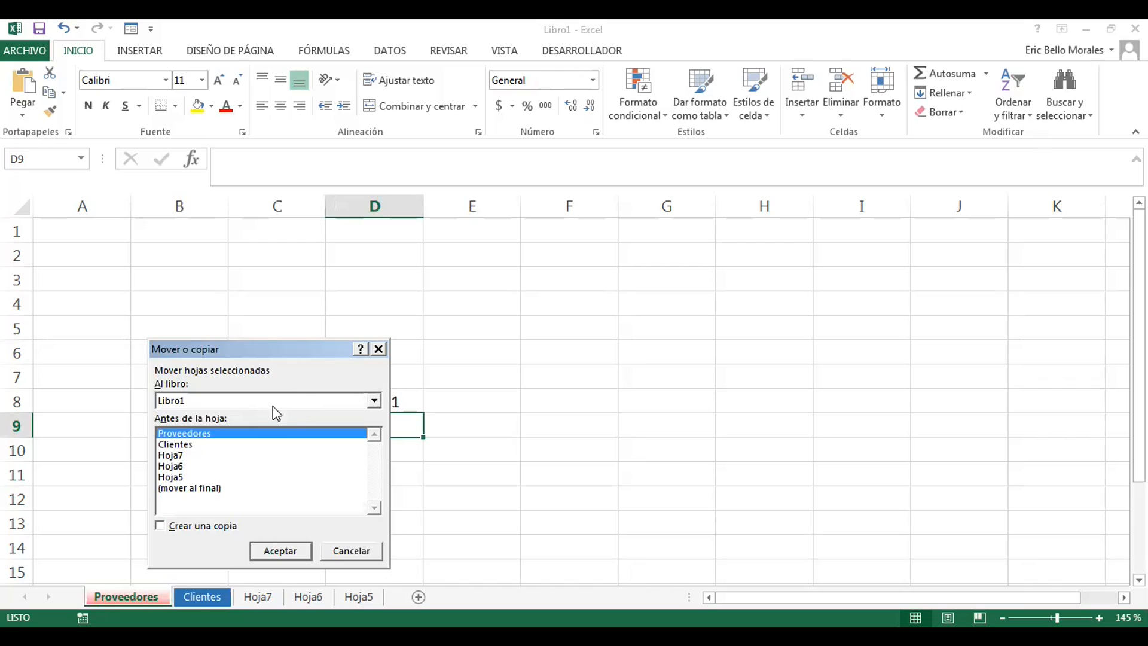
{"action": "left_click", "coordinate": [335, 412]}
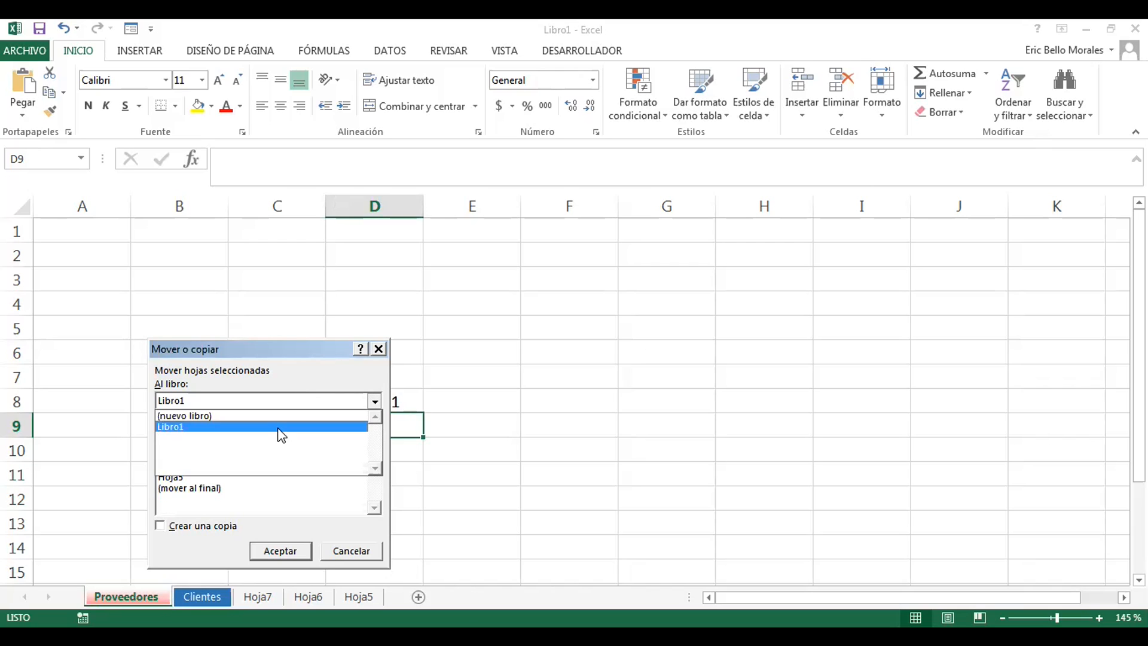
{"action": "left_click", "coordinate": [269, 507]}
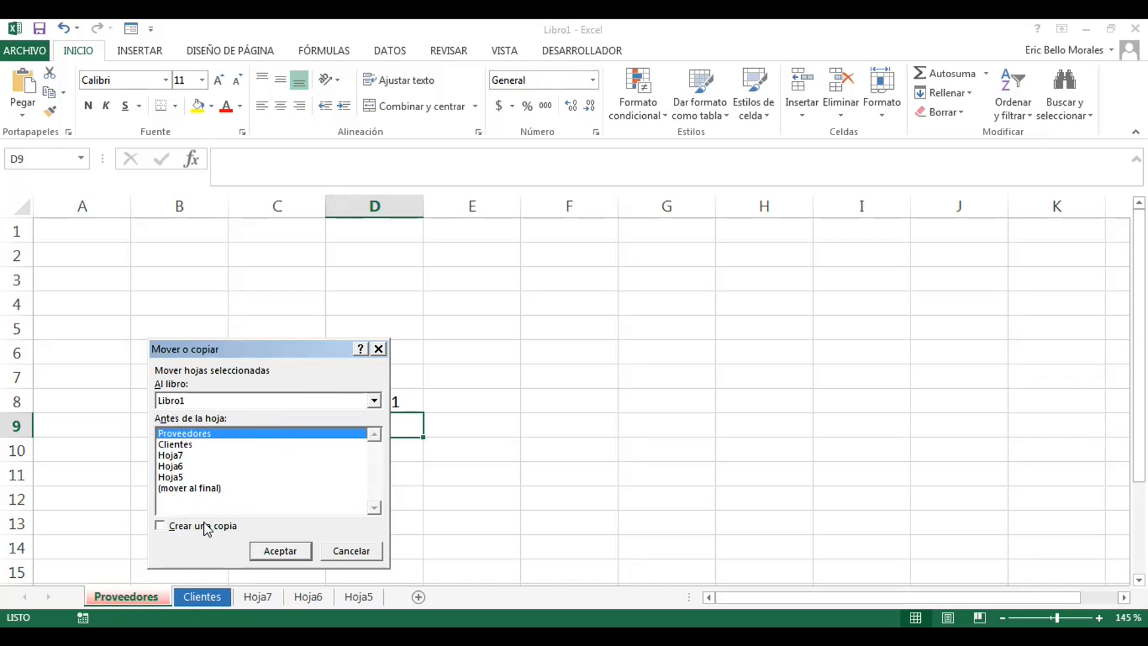
{"action": "left_click", "coordinate": [195, 477]}
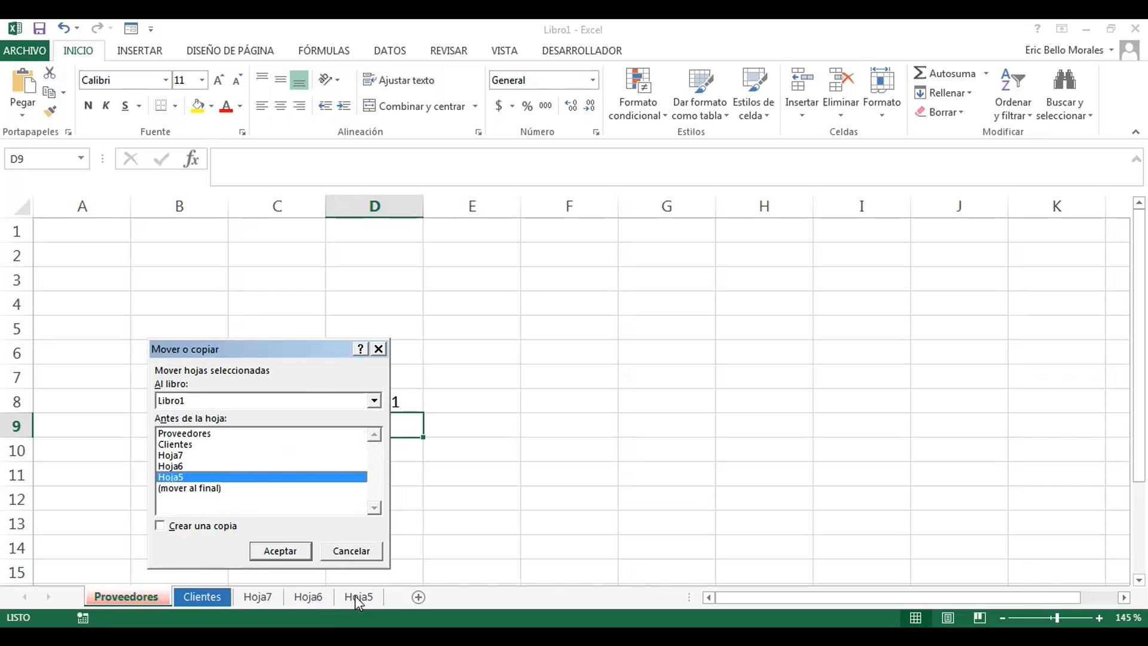
{"action": "left_click", "coordinate": [271, 559]}
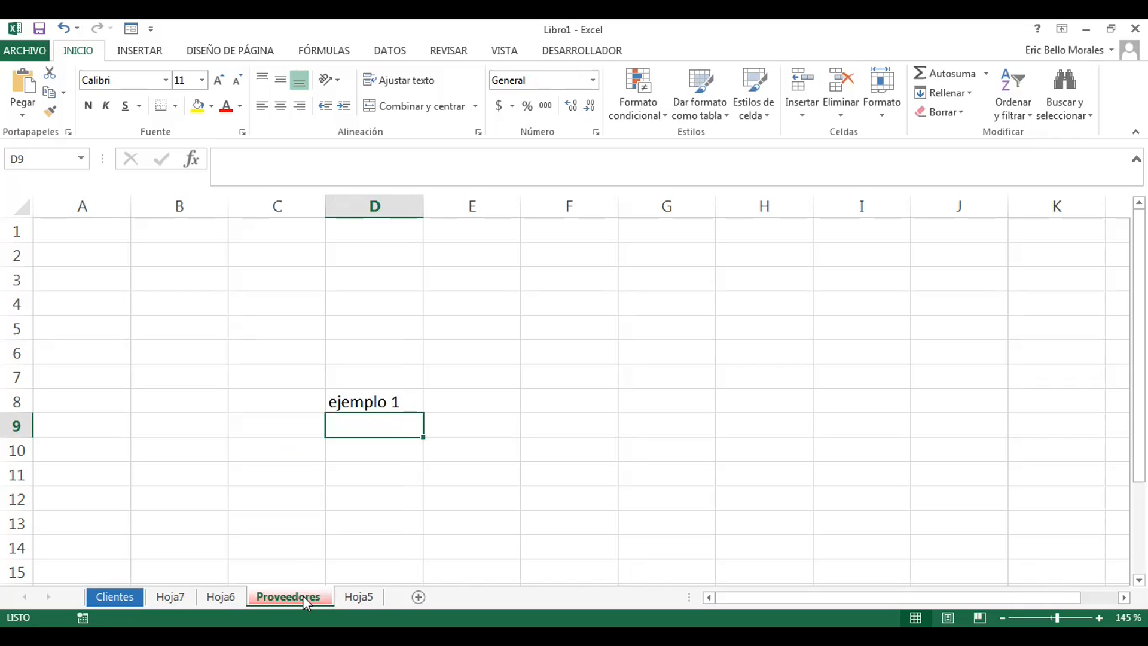
Step: Create a copy of the Proveedores worksheet in Libro1, placed before Clientes
{"action": "right_click", "coordinate": [302, 596]}
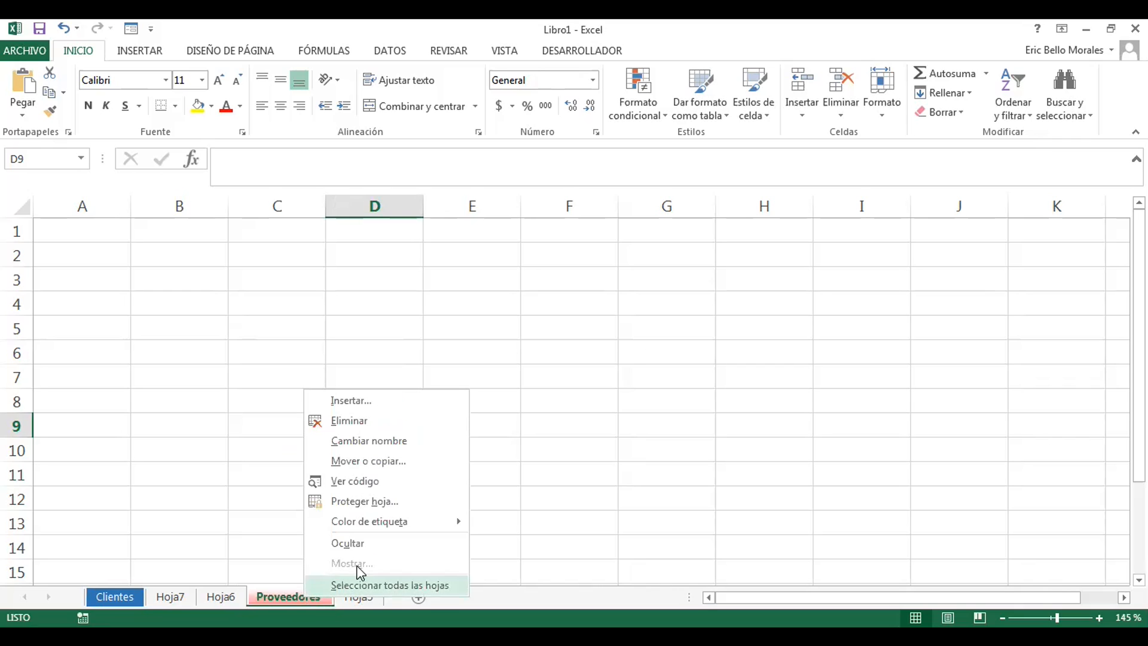
{"action": "left_click", "coordinate": [401, 461]}
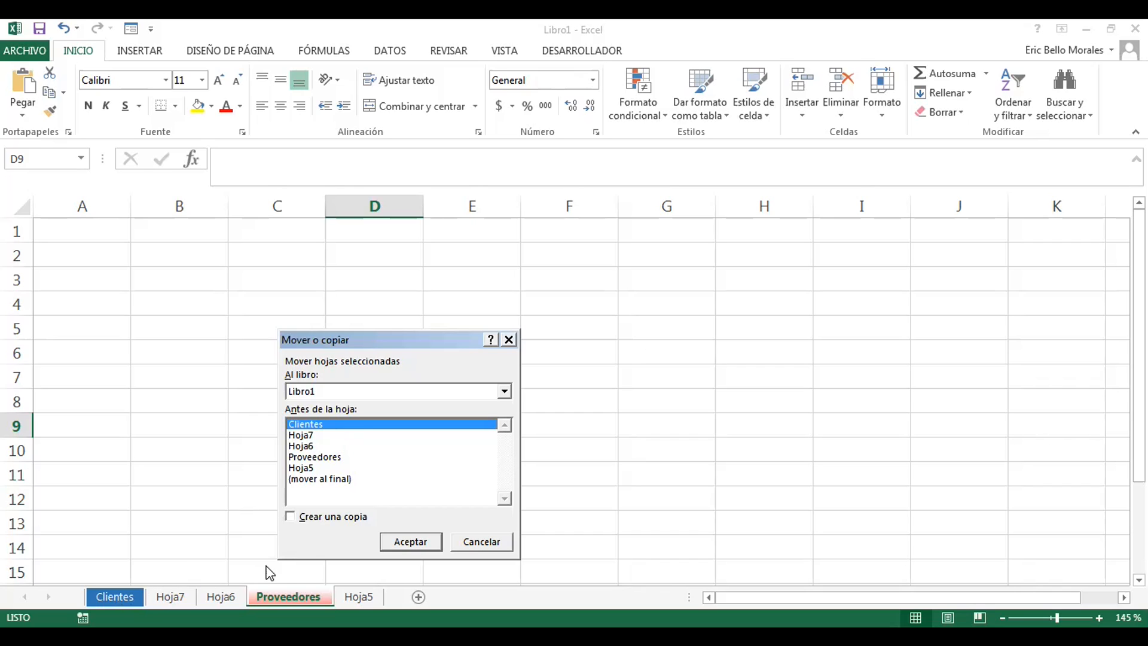
{"action": "left_click", "coordinate": [288, 516]}
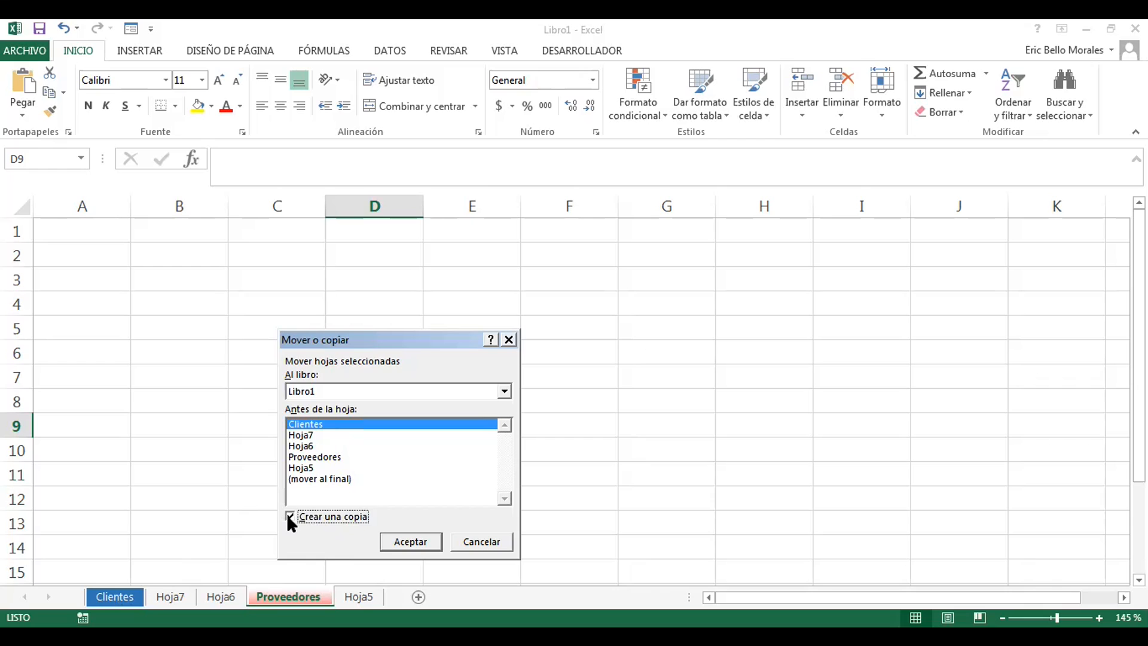
{"action": "left_click", "coordinate": [417, 544]}
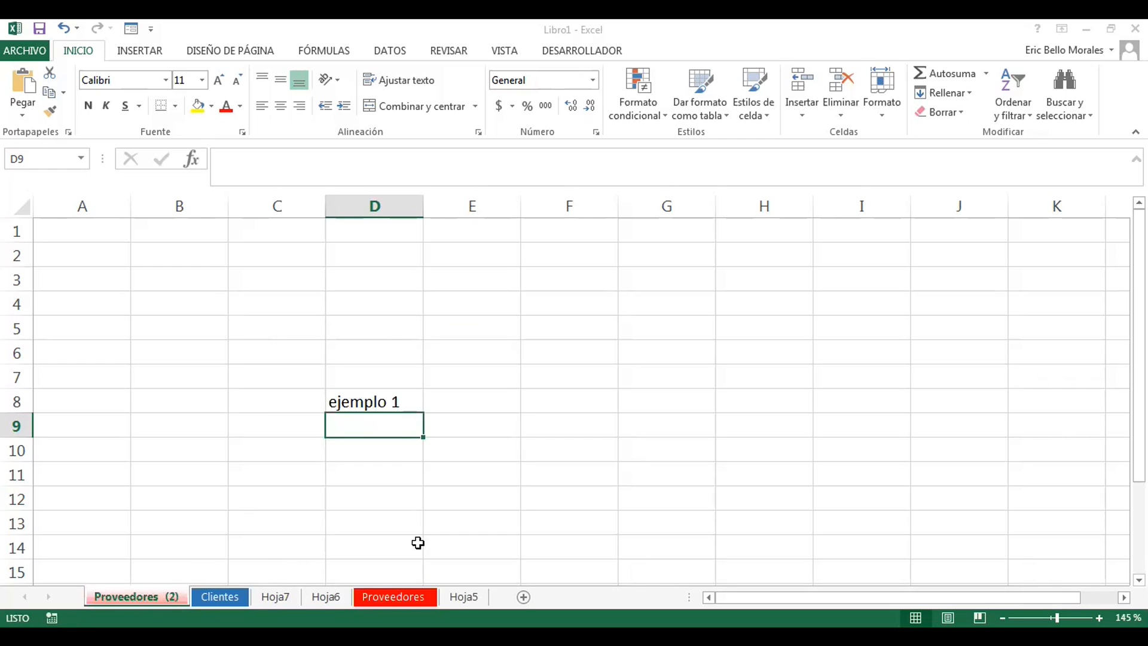
Step: Compare the original Proveedores sheet with its copy, also viewing the Clientes sheet
{"action": "left_click", "coordinate": [397, 599]}
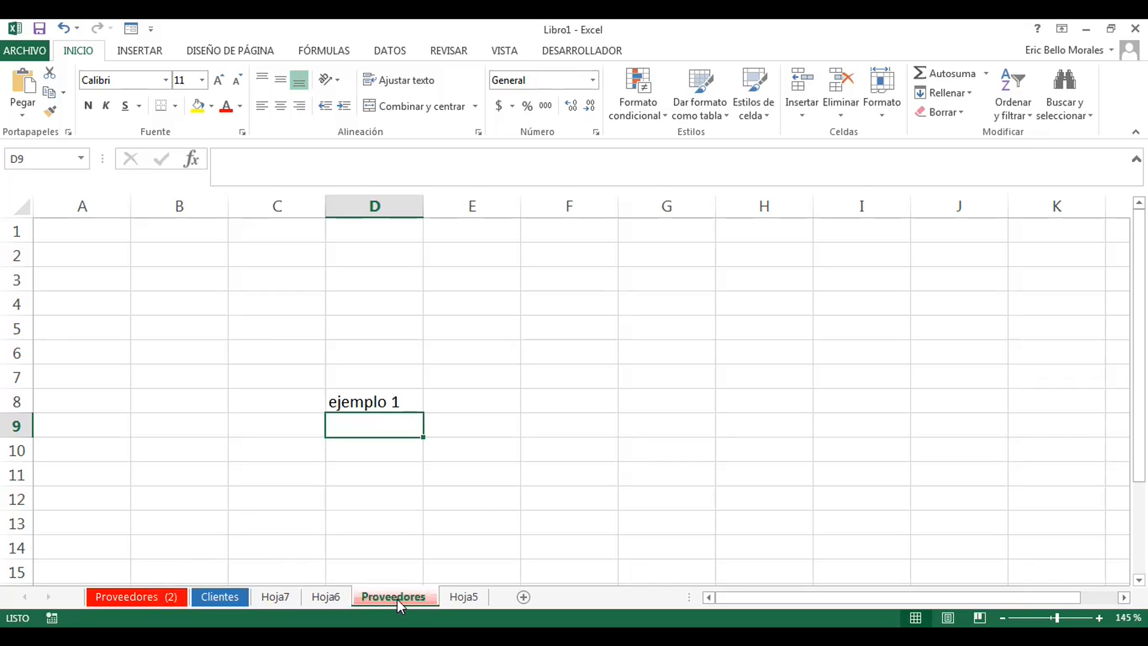
{"action": "left_click", "coordinate": [146, 599]}
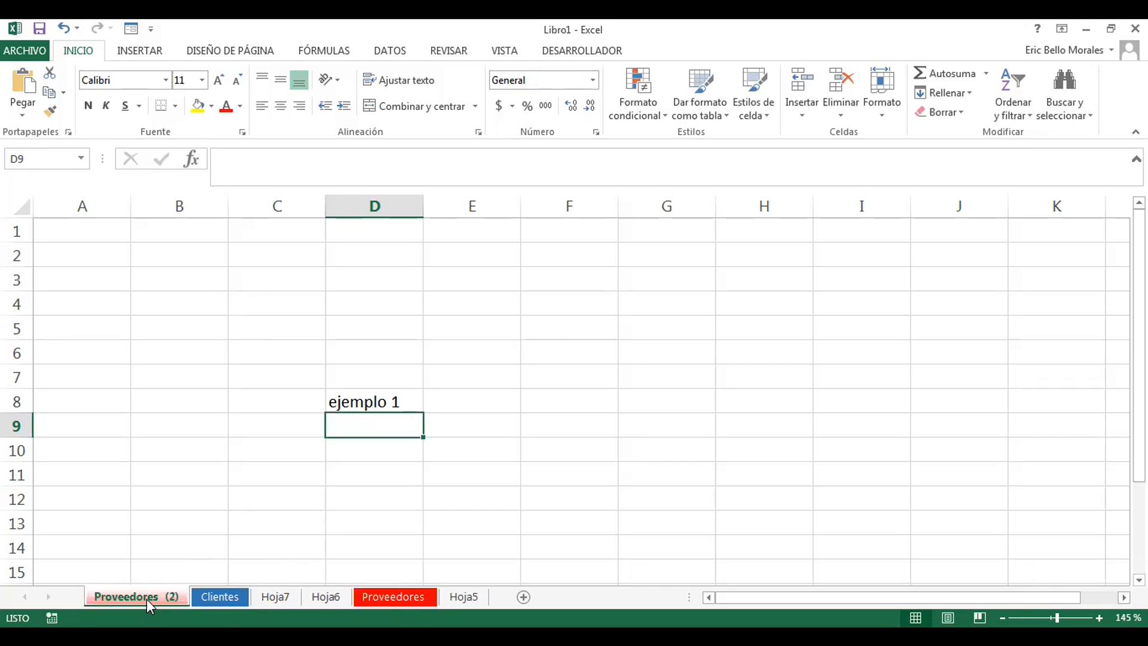
{"action": "left_click", "coordinate": [221, 601]}
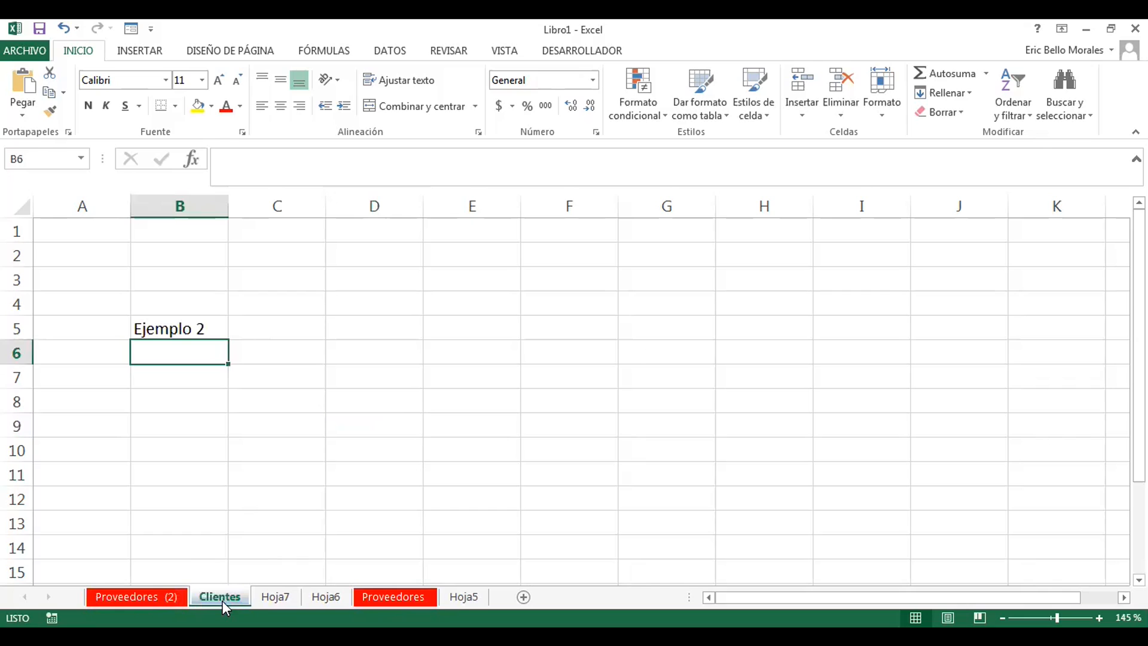
{"action": "left_click", "coordinate": [153, 600]}
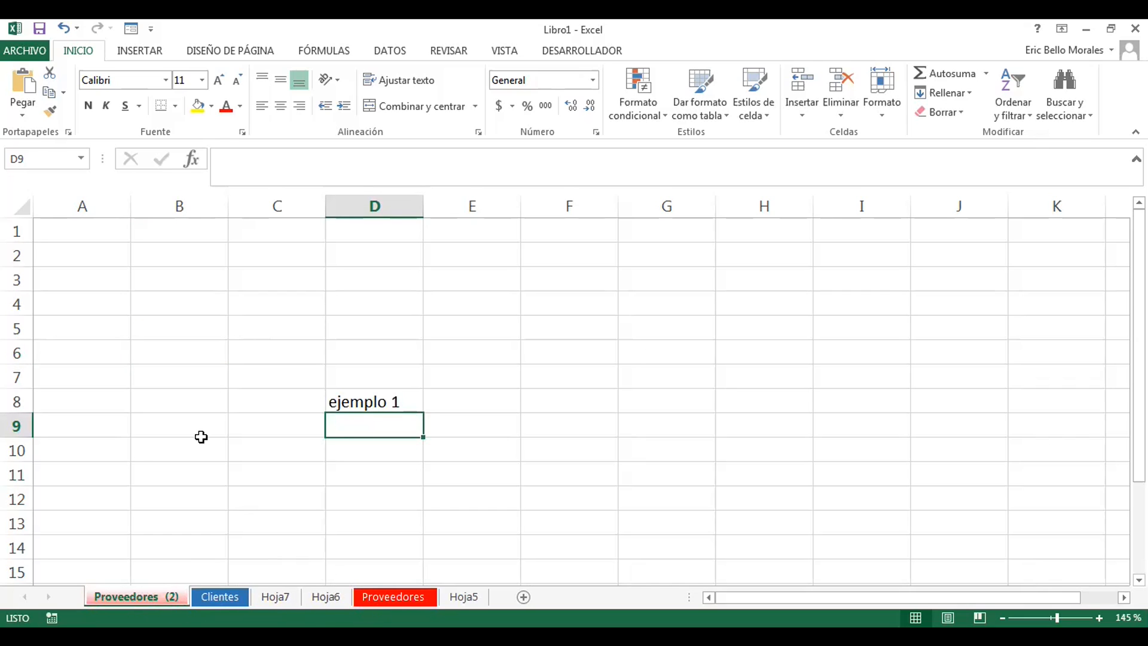
{"action": "left_click", "coordinate": [394, 598]}
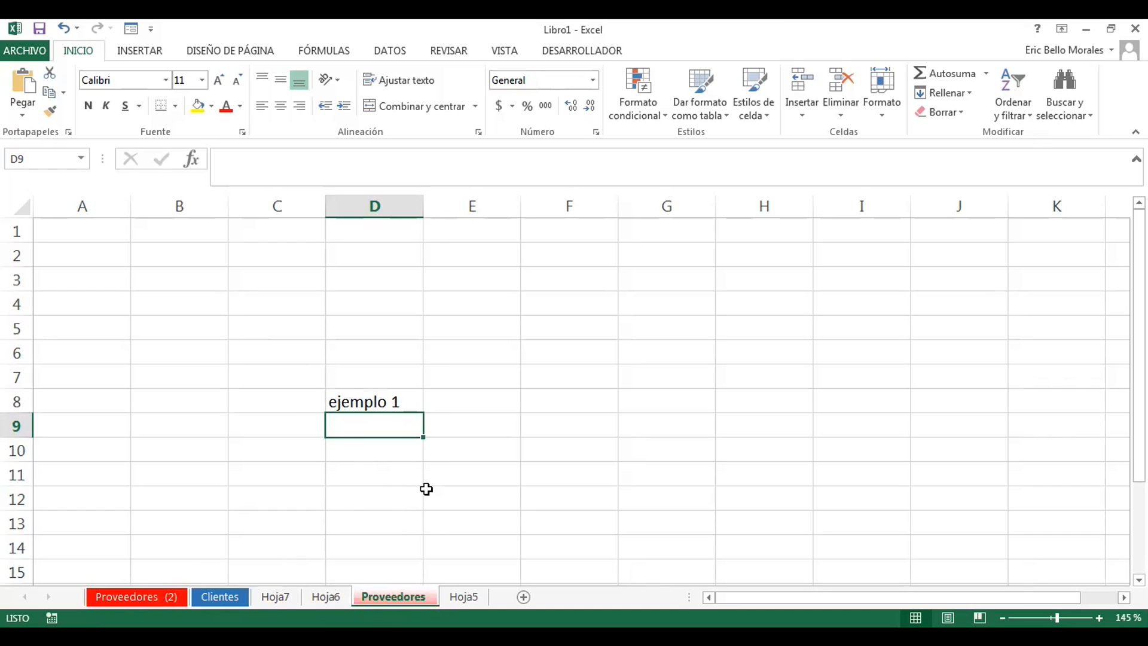
{"action": "left_click", "coordinate": [152, 598]}
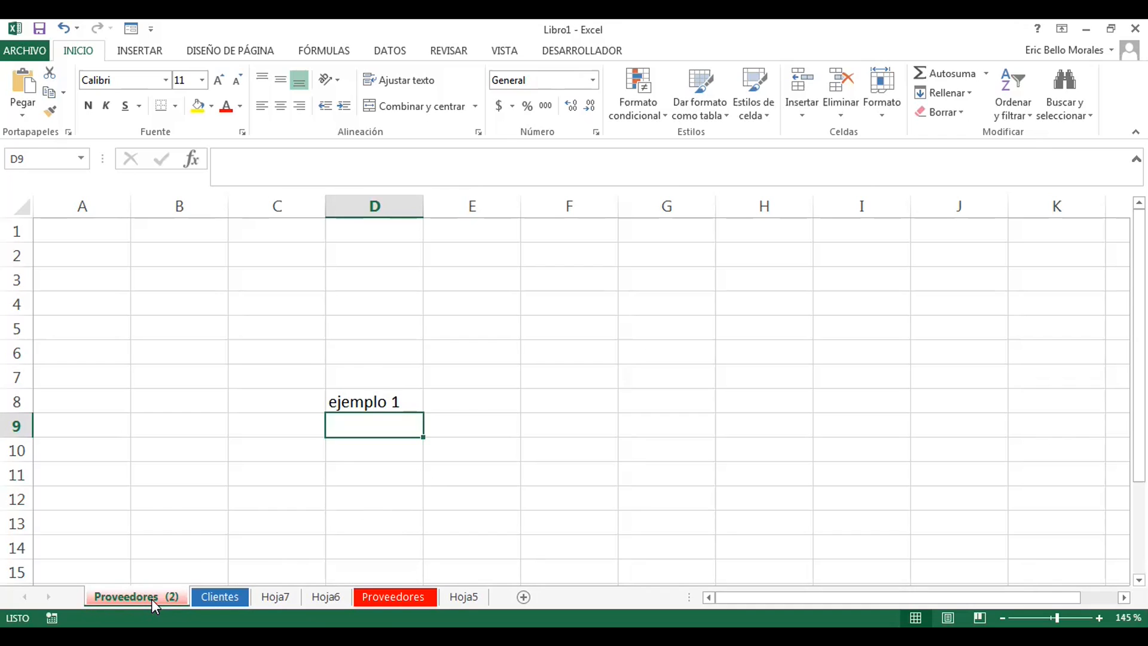
{"action": "right_click", "coordinate": [154, 605]}
{"action": "left_click", "coordinate": [120, 590]}
{"action": "right_click", "coordinate": [125, 594]}
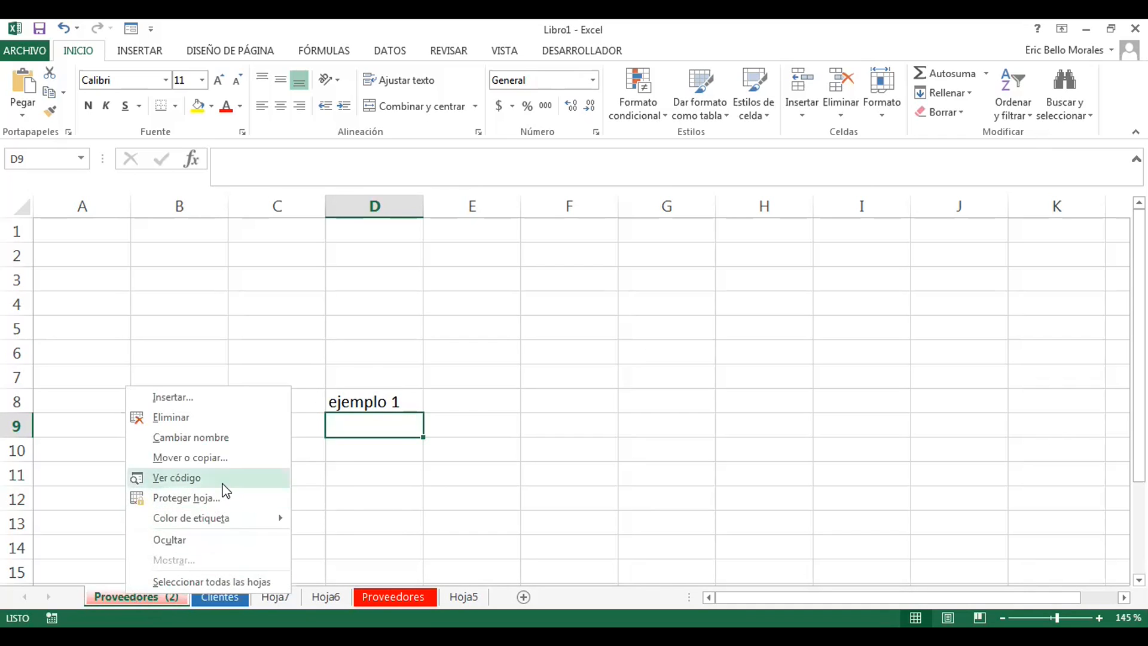
{"action": "left_click", "coordinate": [150, 598]}
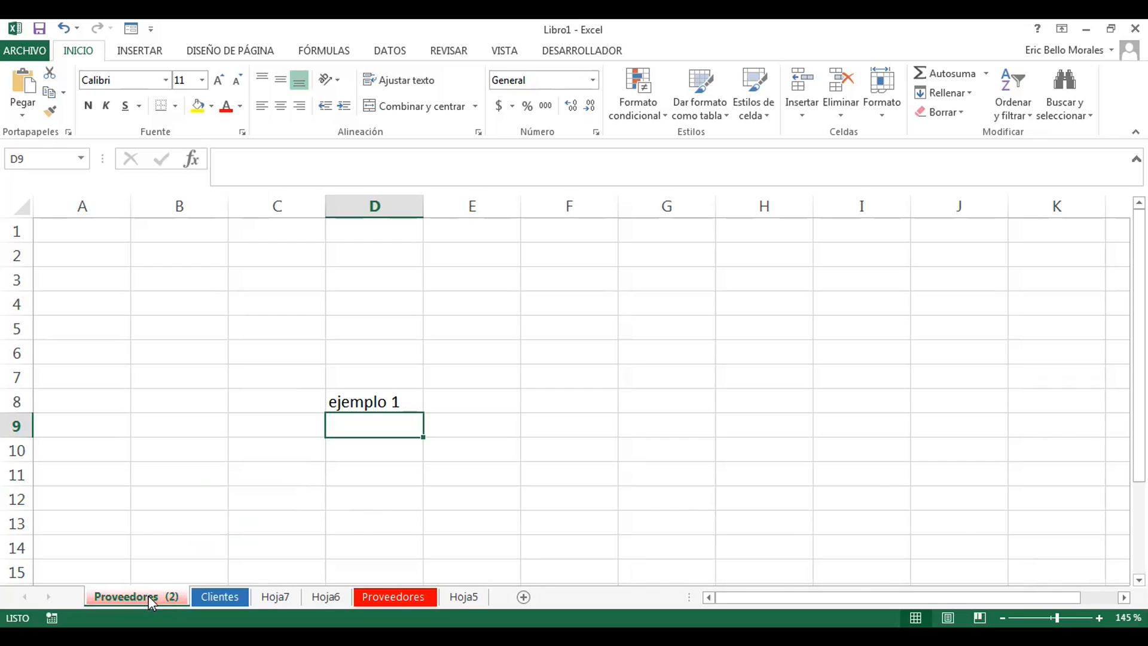
Step: Move Proveedores (2) between Hoja7 and Hoja6, and add two more copies of it between Clientes and Hoja7, viewing the tabs
{"action": "mouse_move", "coordinate": [229, 600]}
{"action": "left_mouse_down"}
{"action": "mouse_move", "coordinate": [325, 597]}
{"action": "mouse_move", "coordinate": [297, 589]}
{"action": "mouse_move", "coordinate": [308, 587]}
{"action": "left_mouse_up"}
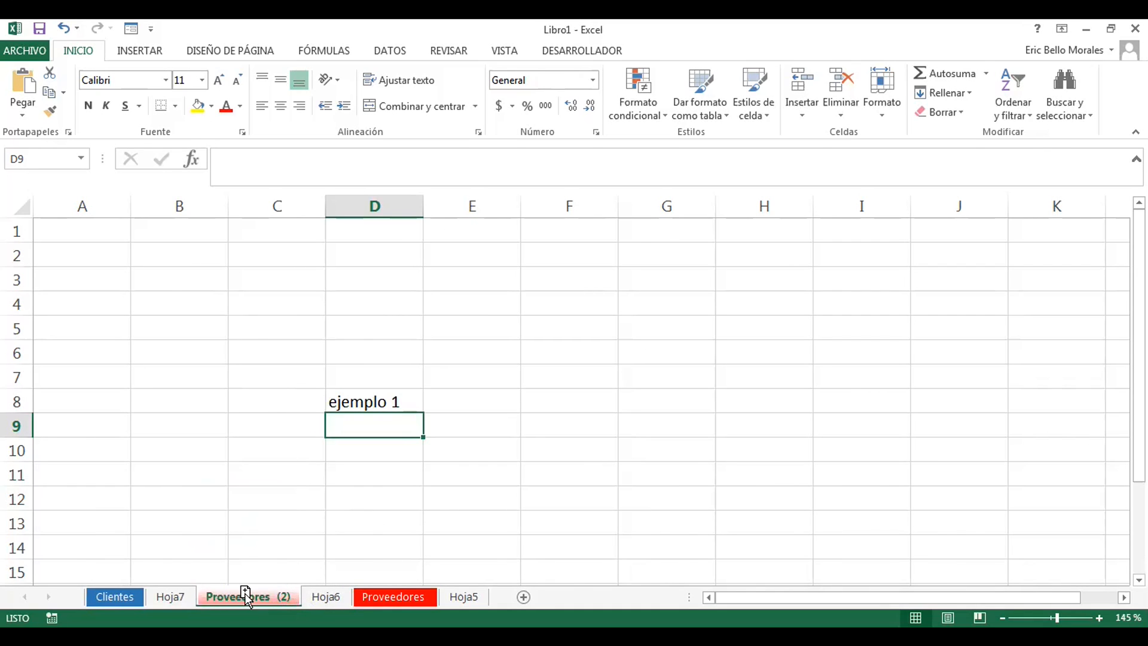
{"action": "left_click_drag", "start_coordinate": [176, 590], "coordinate": [171, 589]}
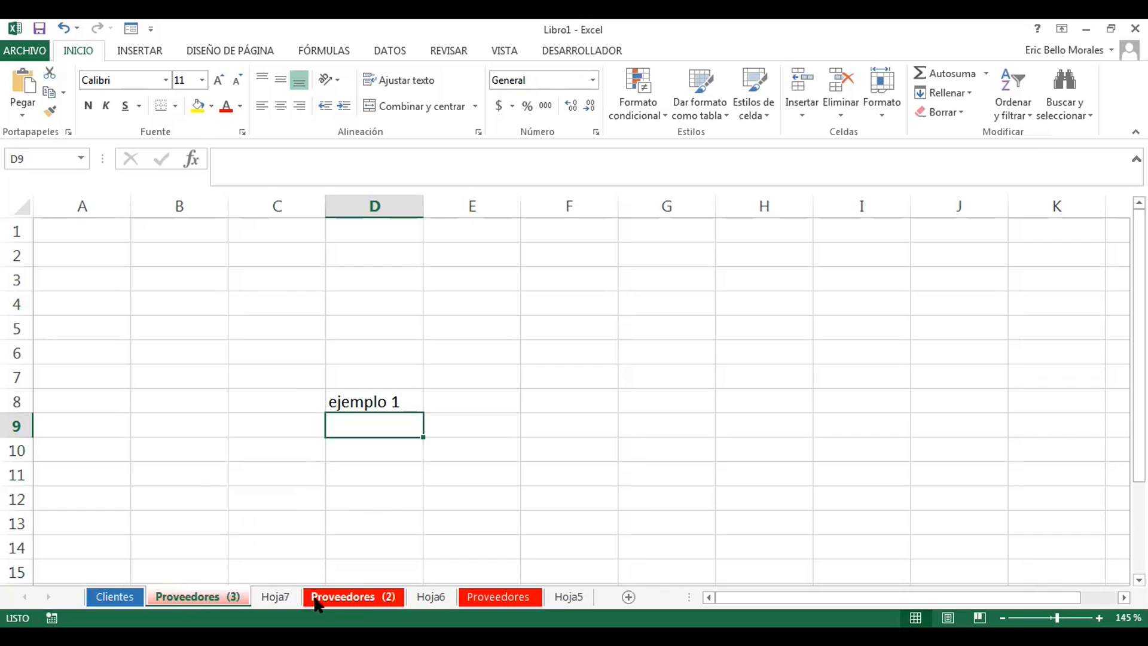
{"action": "mouse_move", "coordinate": [206, 594]}
{"action": "left_mouse_down"}
{"action": "mouse_move", "coordinate": [272, 592]}
{"action": "mouse_move", "coordinate": [257, 593]}
{"action": "left_mouse_up"}
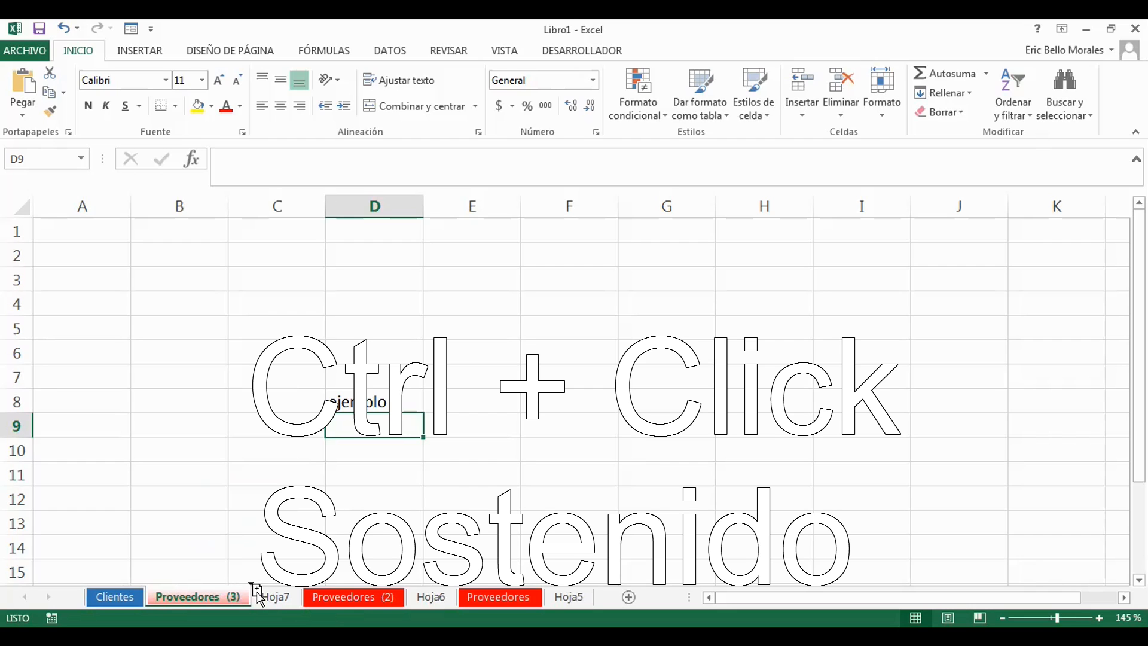
{"action": "left_click_drag", "start_coordinate": [257, 593], "coordinate": [257, 593]}
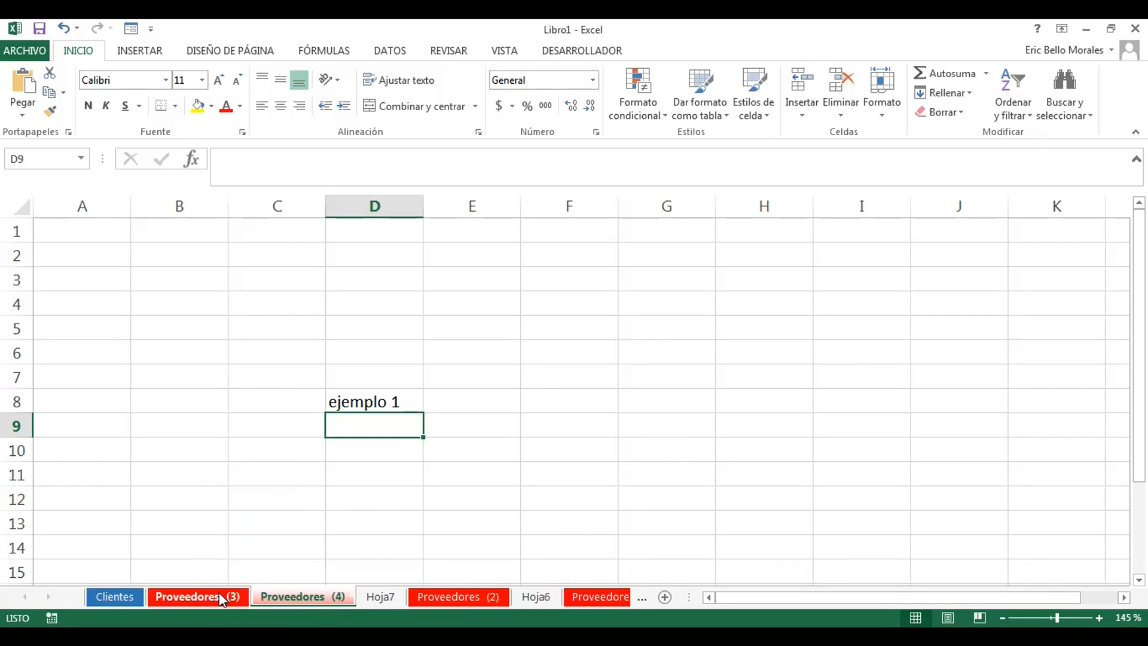
{"action": "left_click", "coordinate": [568, 596]}
{"action": "left_click", "coordinate": [413, 594]}
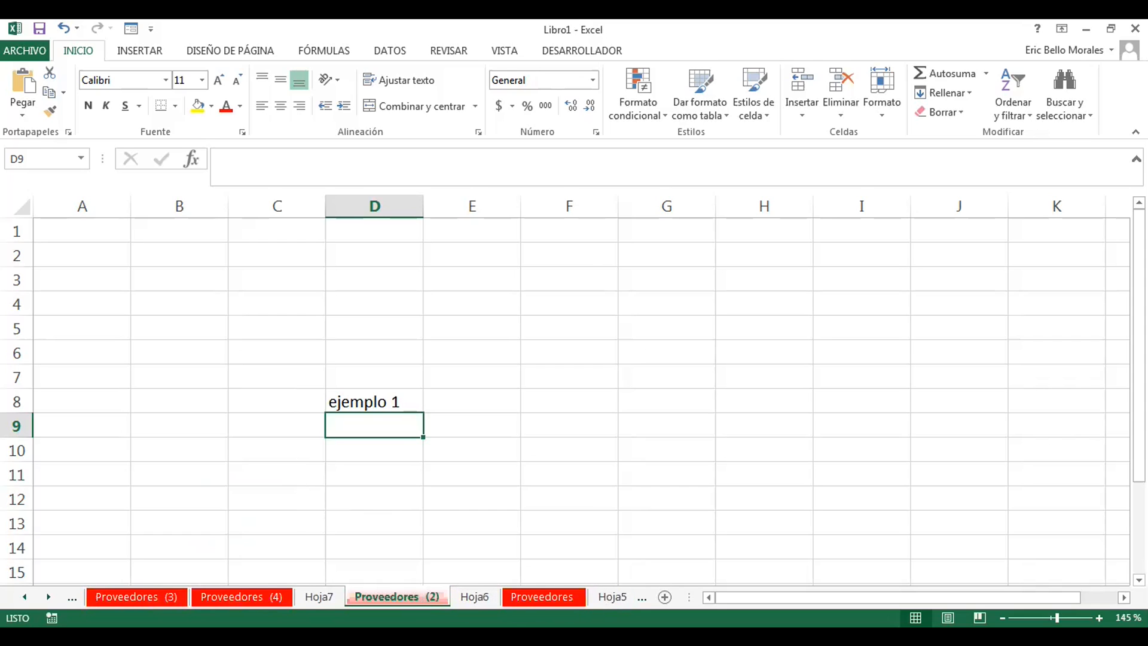
Step: Move the Proveedores (4) worksheet out of Libro1 into a new workbook and return to Libro1
{"action": "left_click", "coordinate": [174, 599]}
{"action": "left_click", "coordinate": [244, 596]}
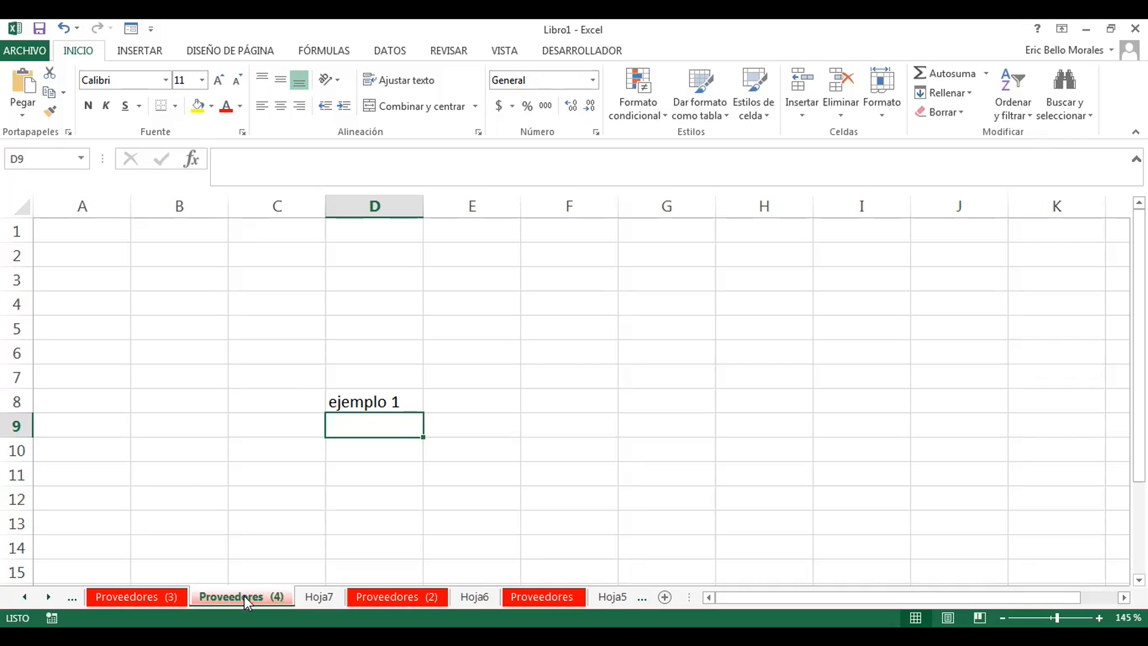
{"action": "right_click", "coordinate": [245, 598]}
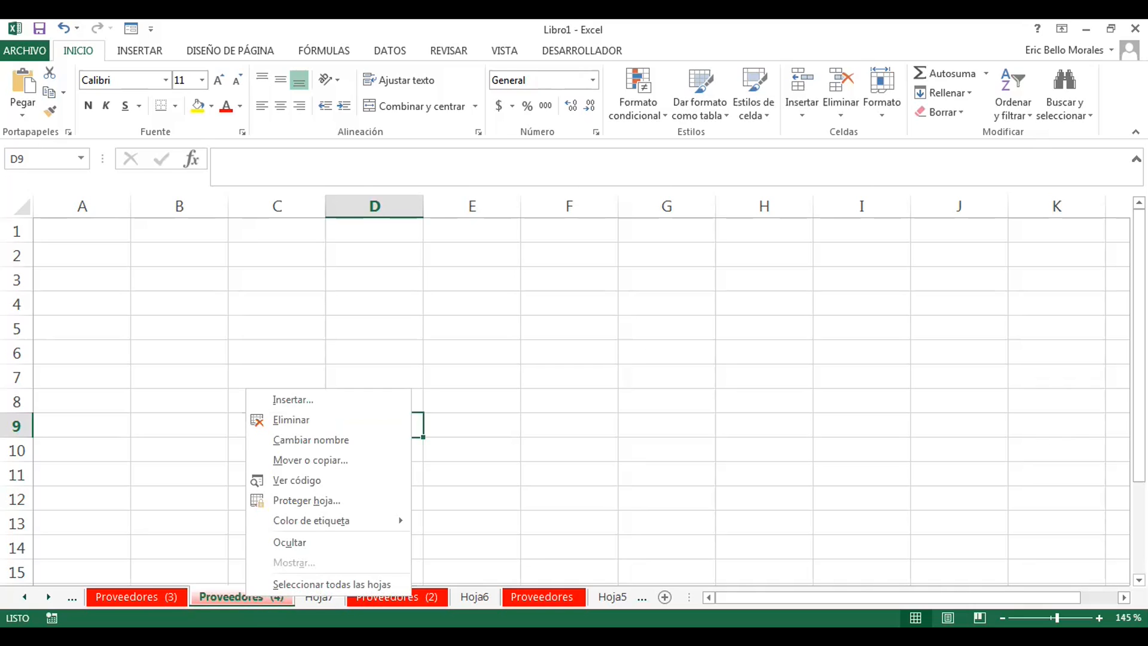
{"action": "left_click", "coordinate": [173, 464]}
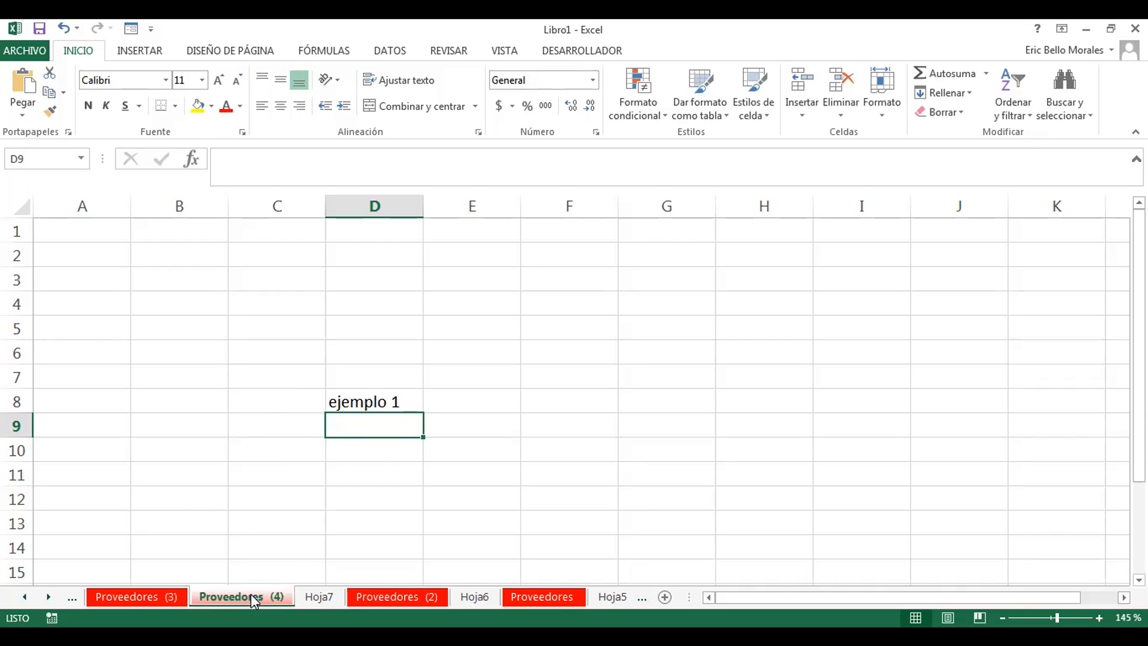
{"action": "right_click", "coordinate": [250, 596]}
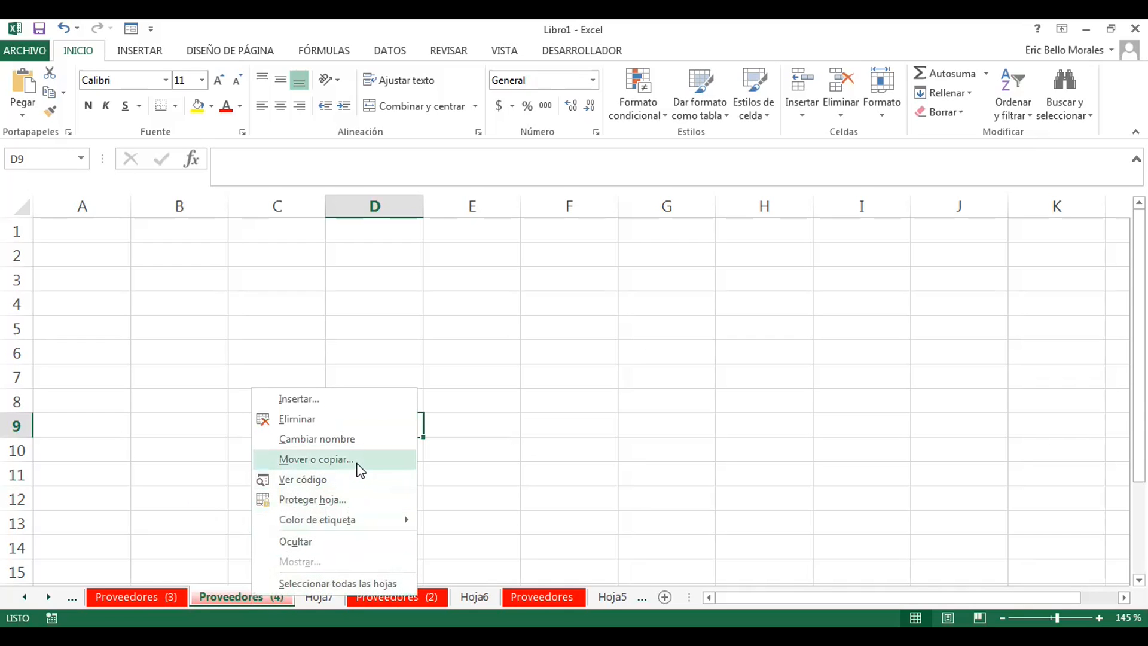
{"action": "left_click", "coordinate": [316, 459]}
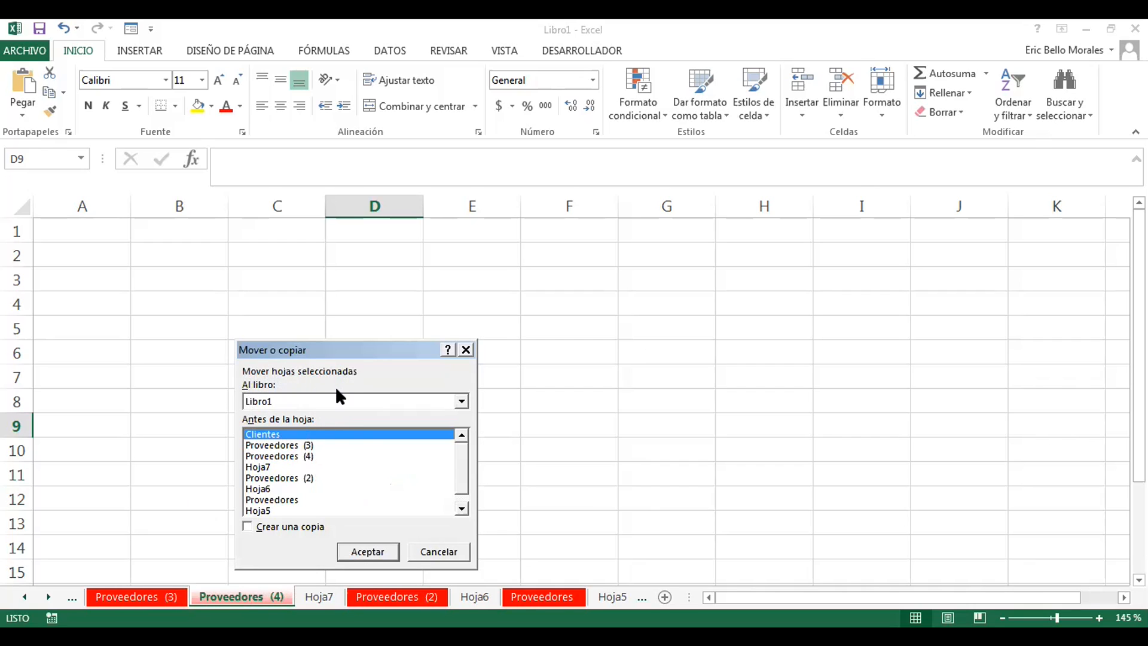
{"action": "left_click", "coordinate": [307, 405]}
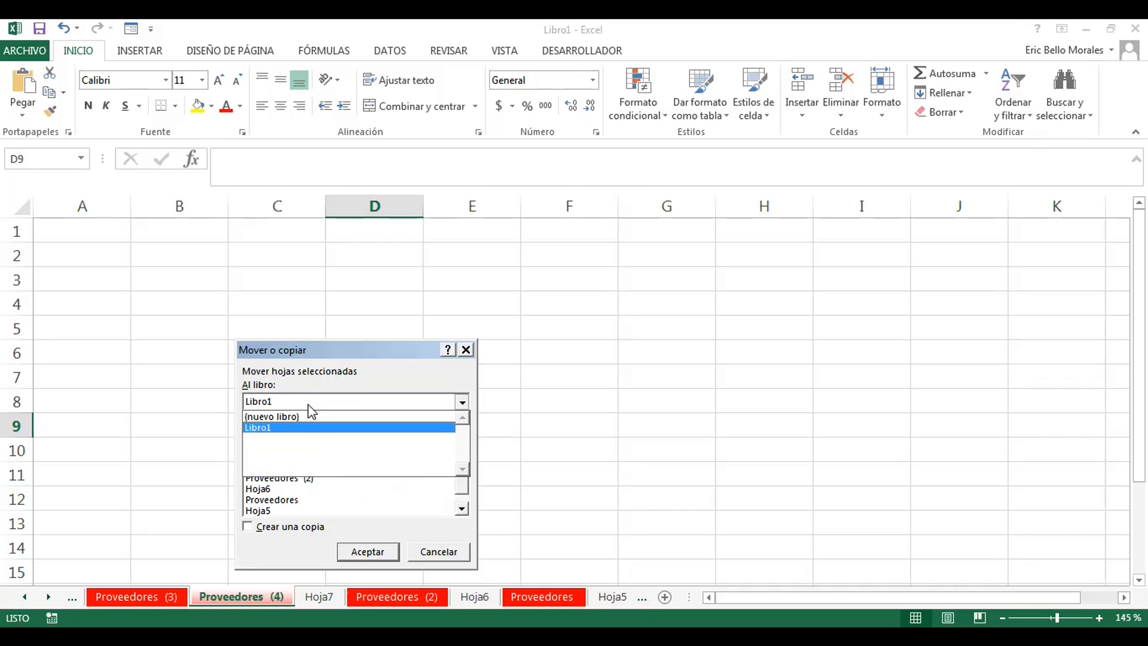
{"action": "left_click", "coordinate": [320, 414]}
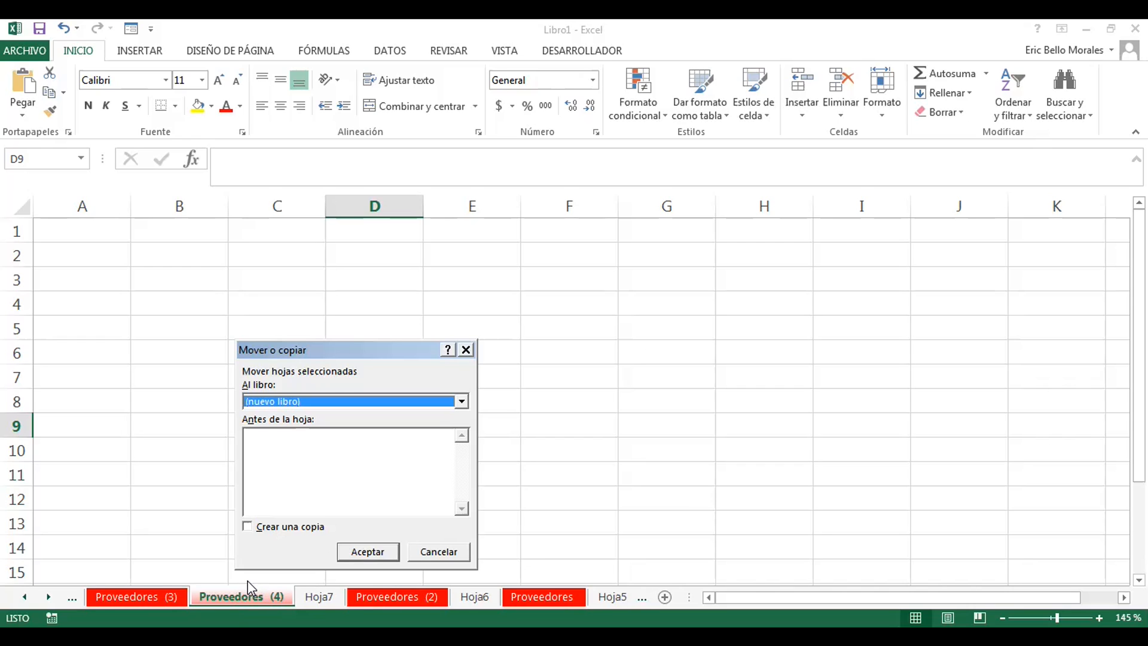
{"action": "left_click", "coordinate": [361, 556]}
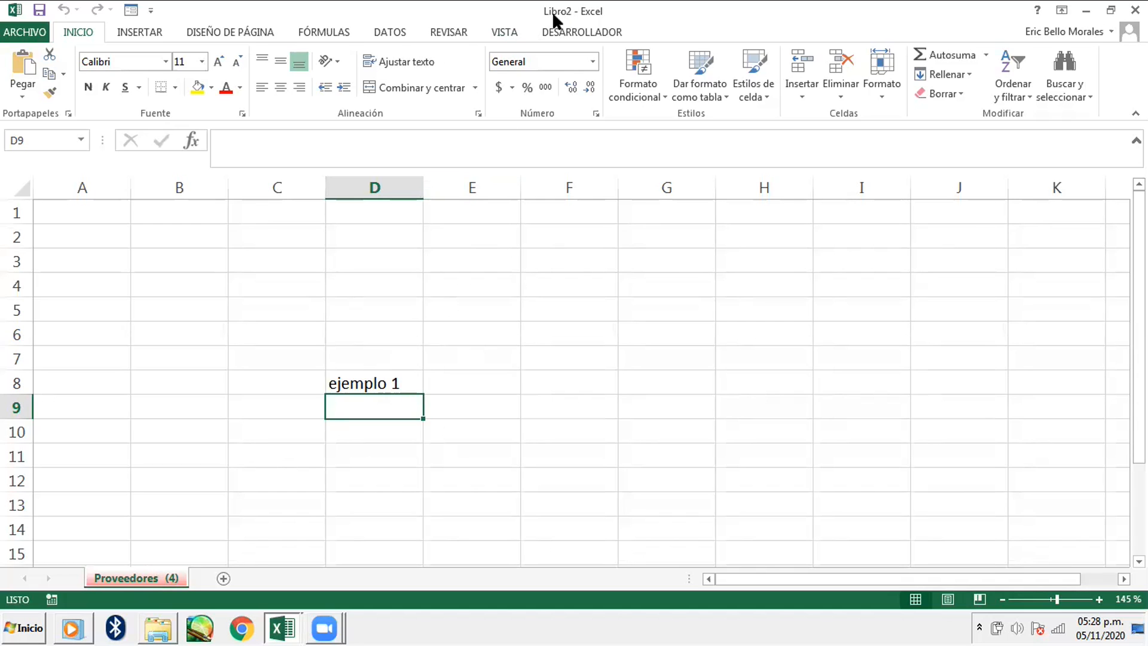
{"action": "left_click", "coordinate": [290, 604]}
{"action": "left_click", "coordinate": [285, 571]}
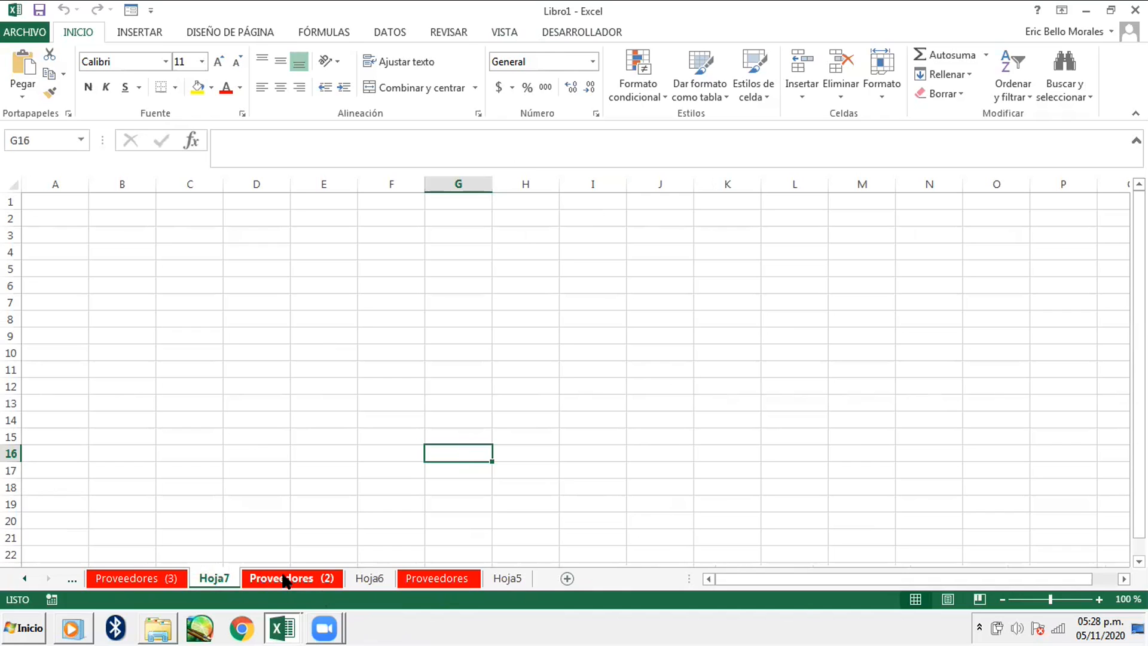
Step: Walk through saving Libro1 to Mis documentos on the computer as ejemplo 1, cancelling before it is saved
{"action": "left_click", "coordinate": [18, 36]}
{"action": "left_click", "coordinate": [63, 171]}
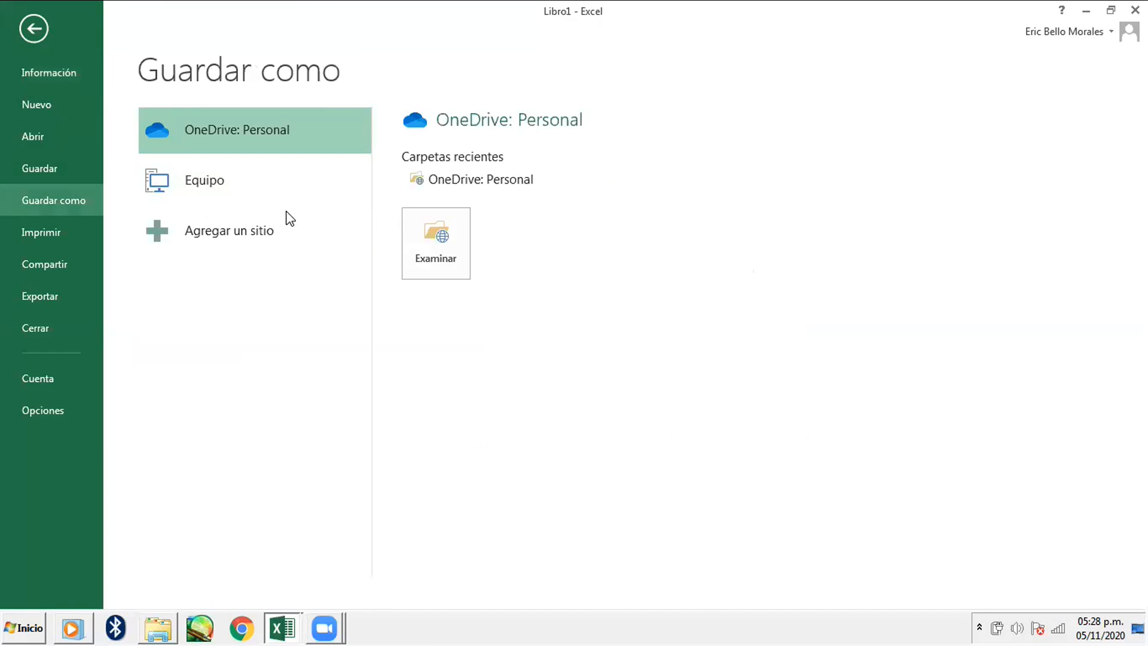
{"action": "left_click", "coordinate": [307, 179]}
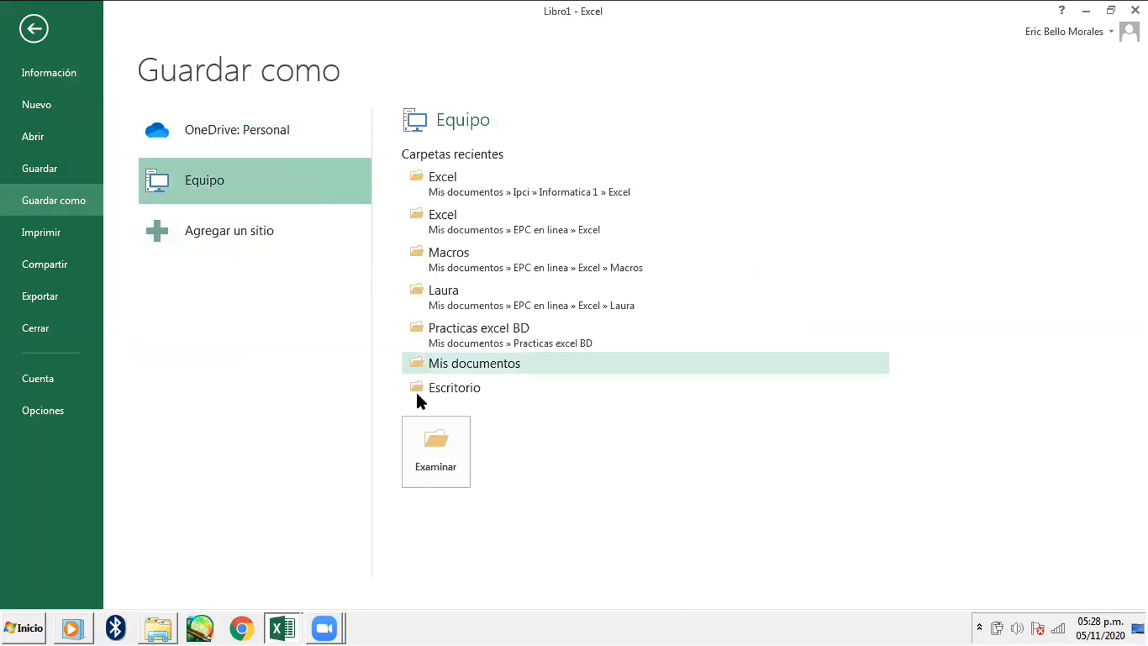
{"action": "left_click", "coordinate": [436, 443]}
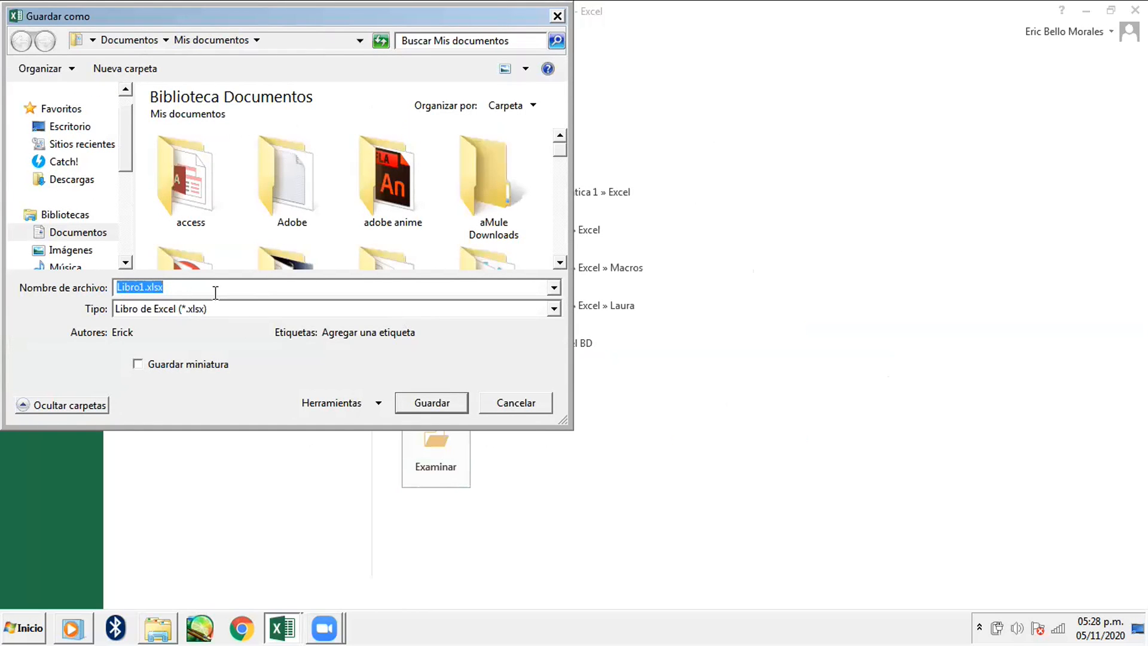
{"action": "type", "text": "ejempl"}
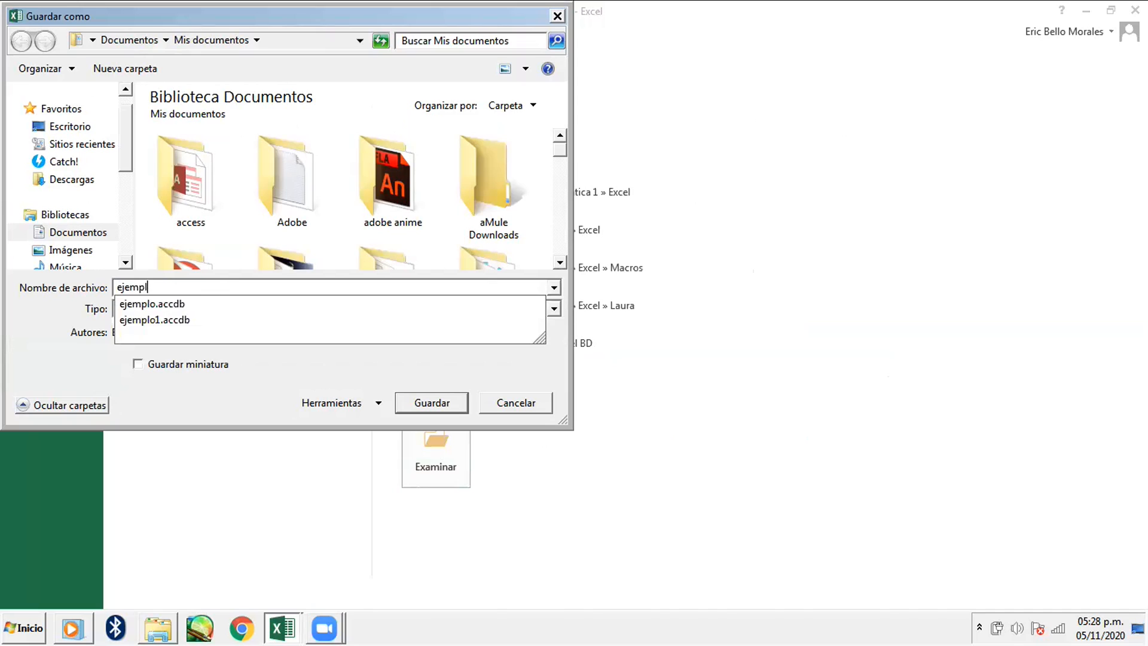
{"action": "type", "text": "o 1"}
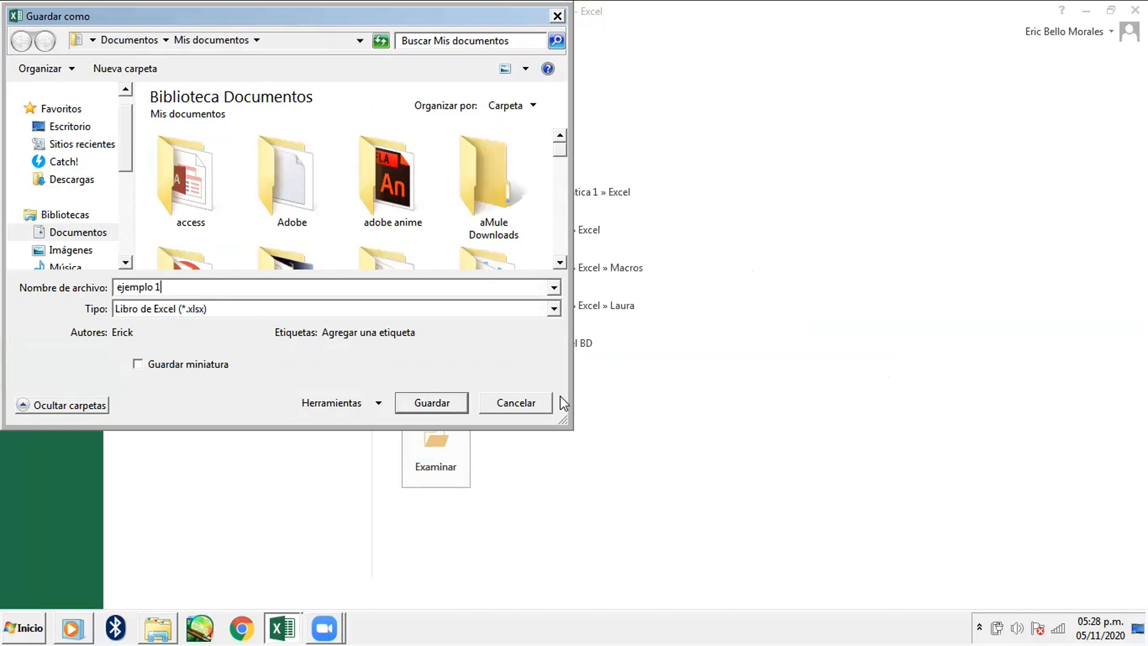
{"action": "left_click", "coordinate": [515, 402]}
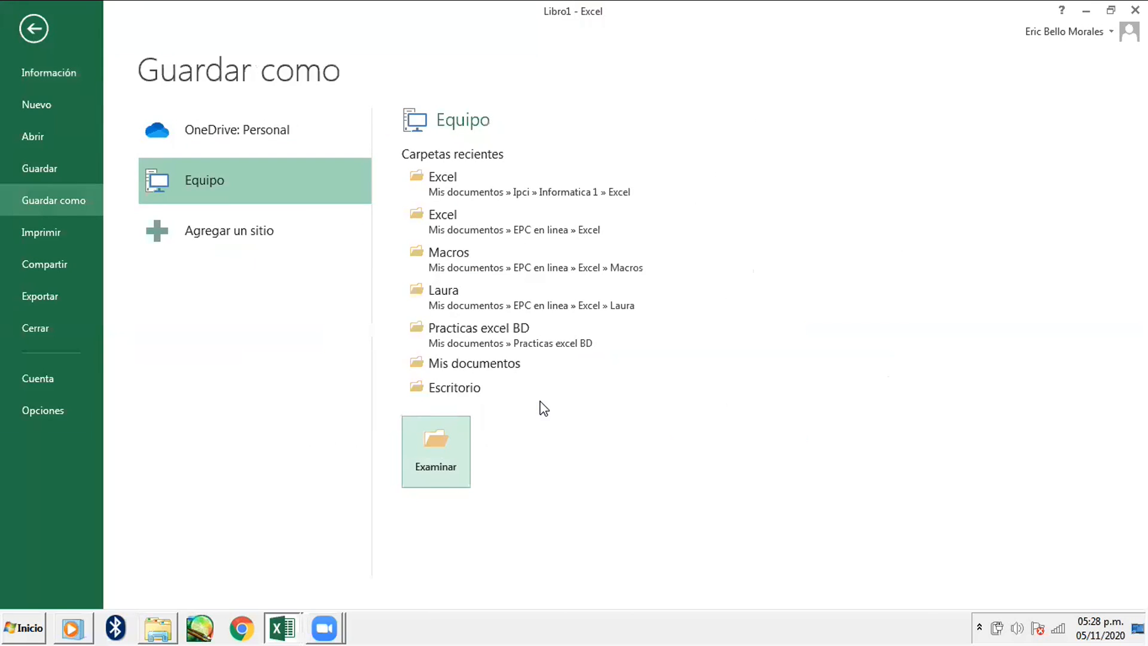
{"action": "key", "text": "Escape"}
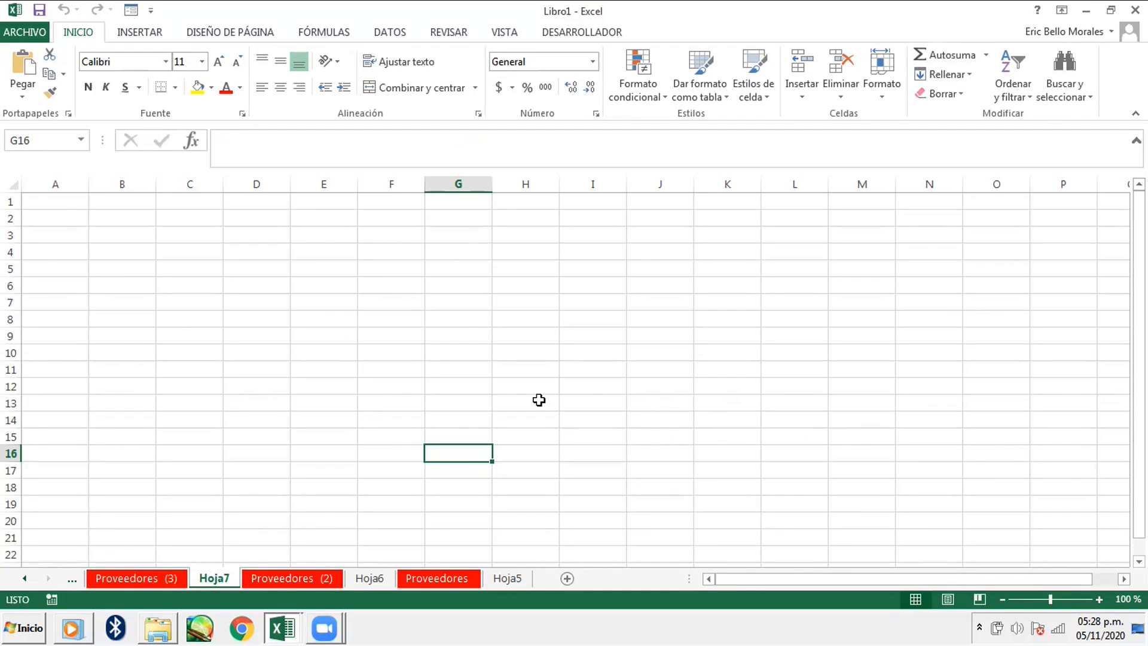
Step: Open the workbook LISTA-DE-302.xls from the bahilleres folder in the computer's Documentos library
{"action": "left_click", "coordinate": [34, 32]}
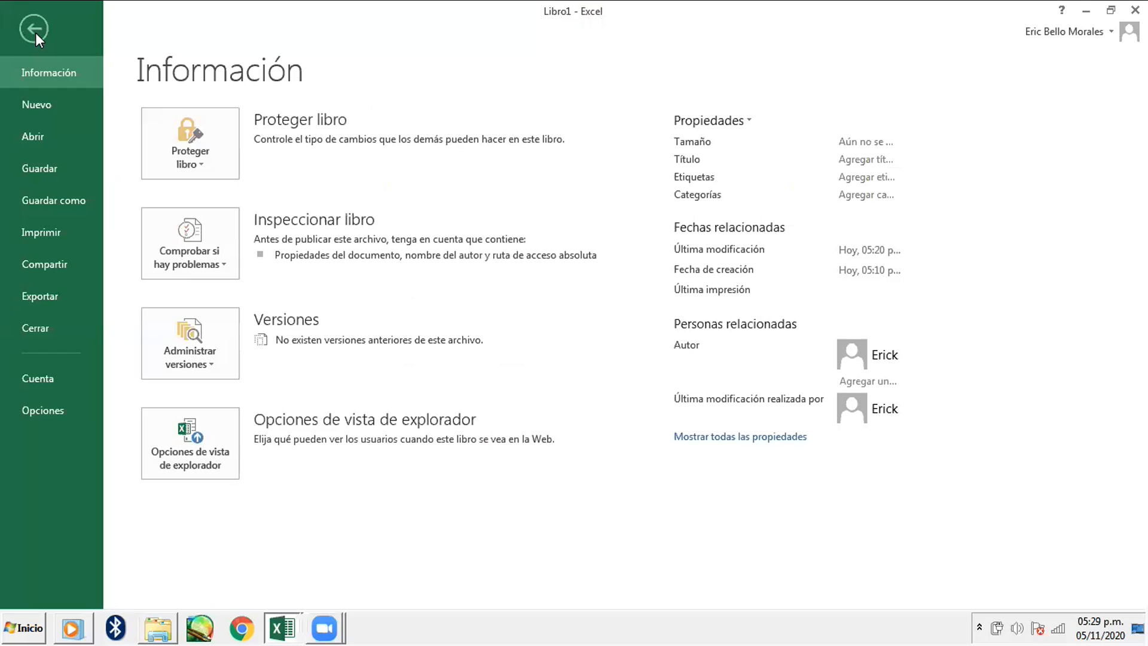
{"action": "left_click", "coordinate": [44, 133]}
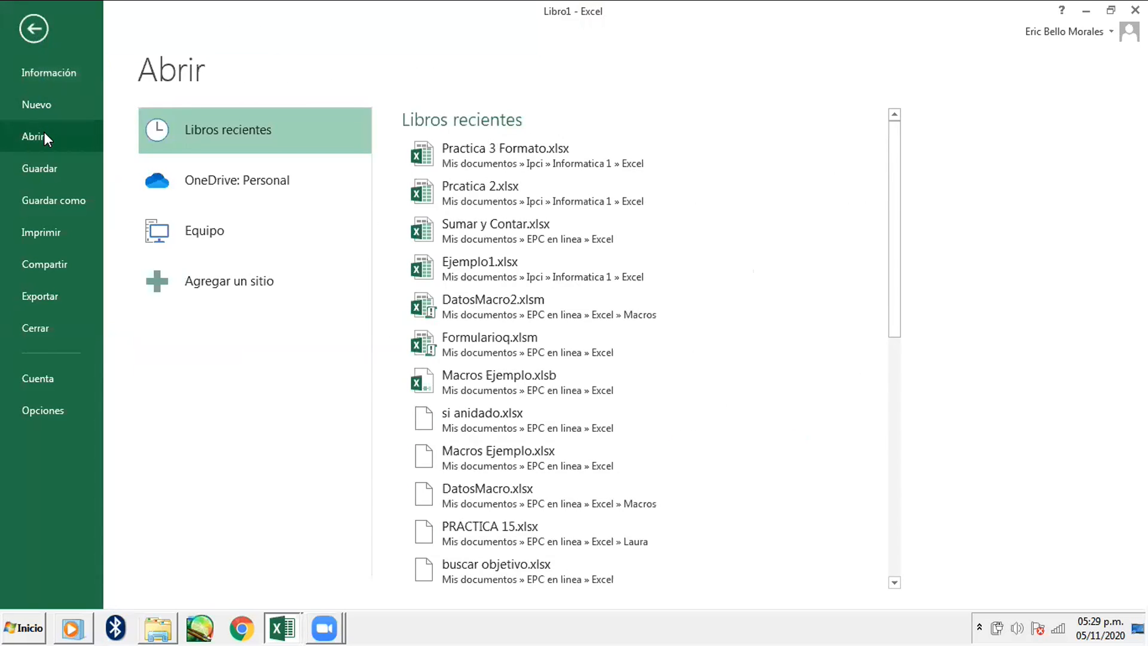
{"action": "left_click", "coordinate": [190, 219]}
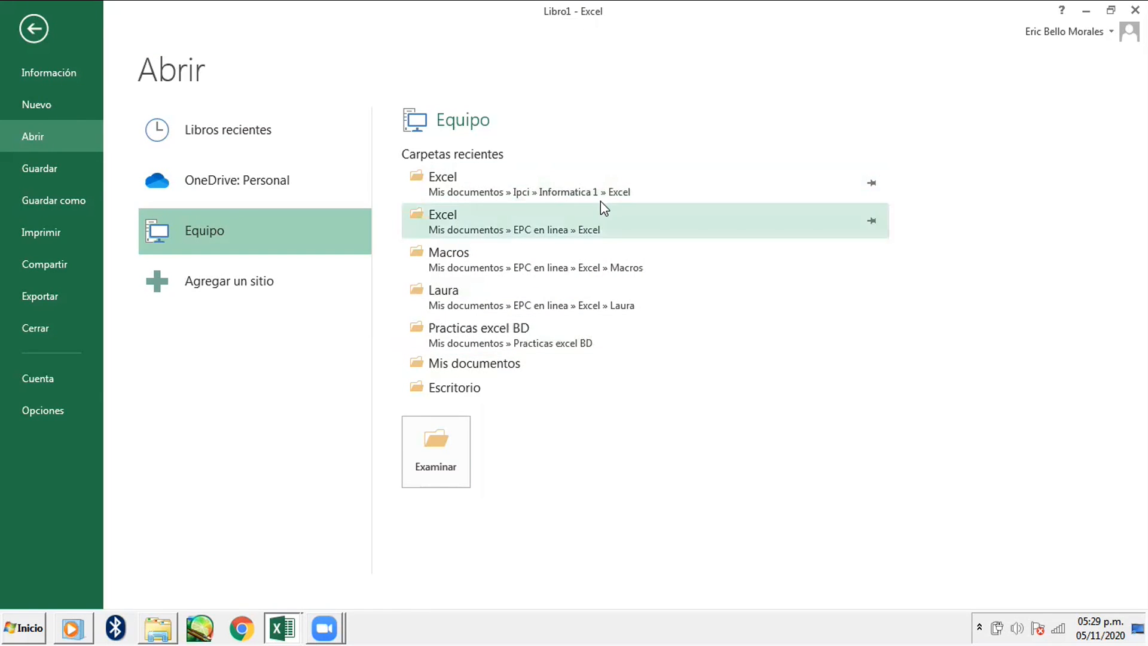
{"action": "left_click", "coordinate": [458, 454]}
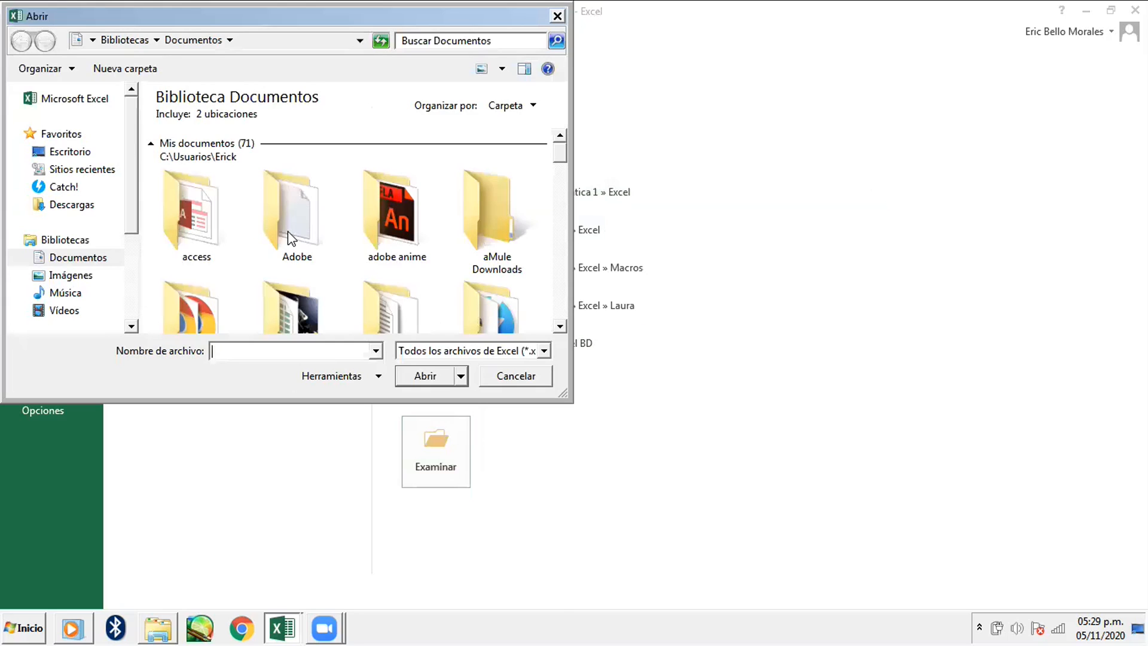
{"action": "double_click", "coordinate": [312, 320]}
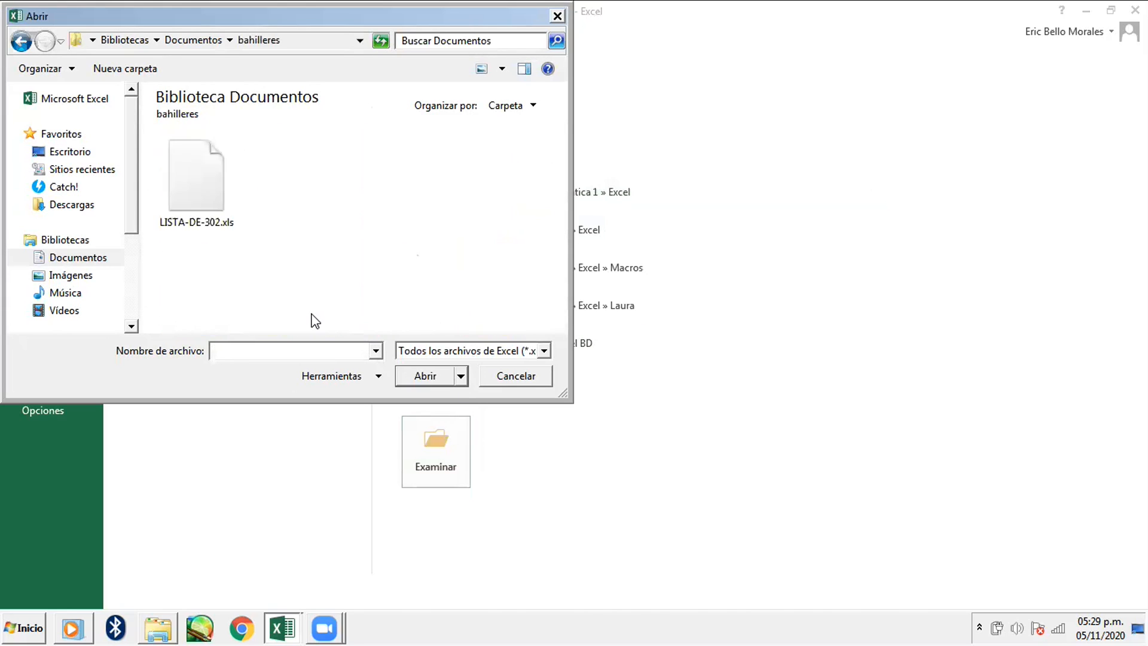
{"action": "left_click", "coordinate": [217, 202]}
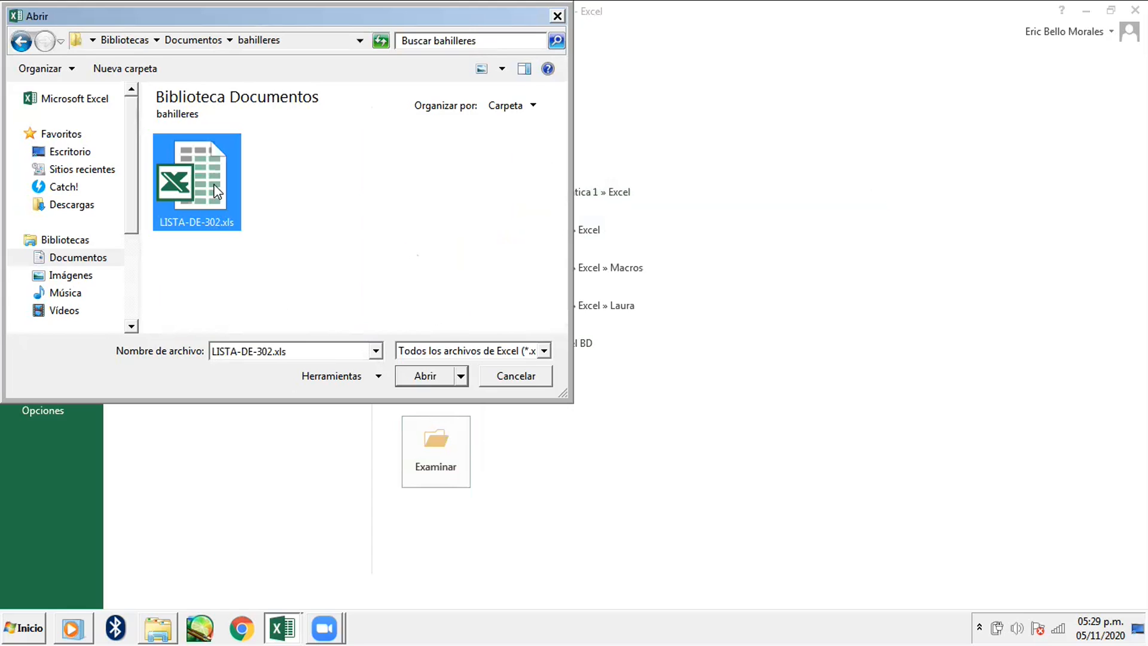
{"action": "double_click", "coordinate": [217, 191]}
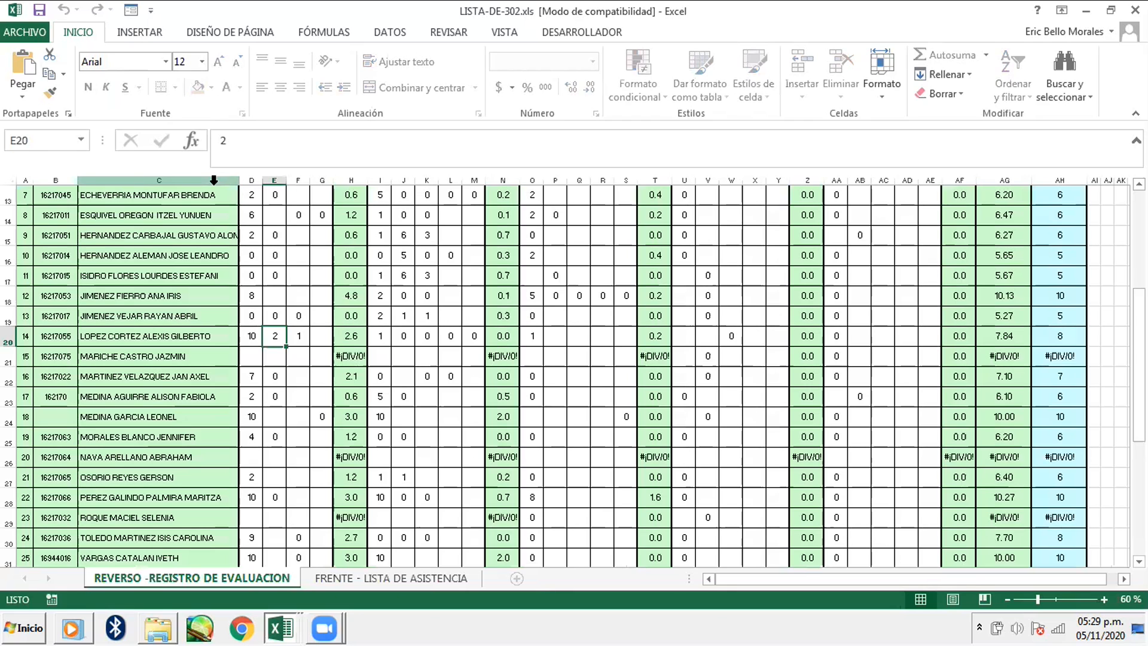
Step: Look through the rows of the REVERSO -REGISTRO DE EVALUACION sheet and inspect the formula in cell H8
{"action": "scroll", "coordinate": [427, 352], "scroll_direction": "down", "scroll_amount": 8}
{"action": "scroll", "coordinate": [452, 488], "scroll_direction": "up", "scroll_amount": 6}
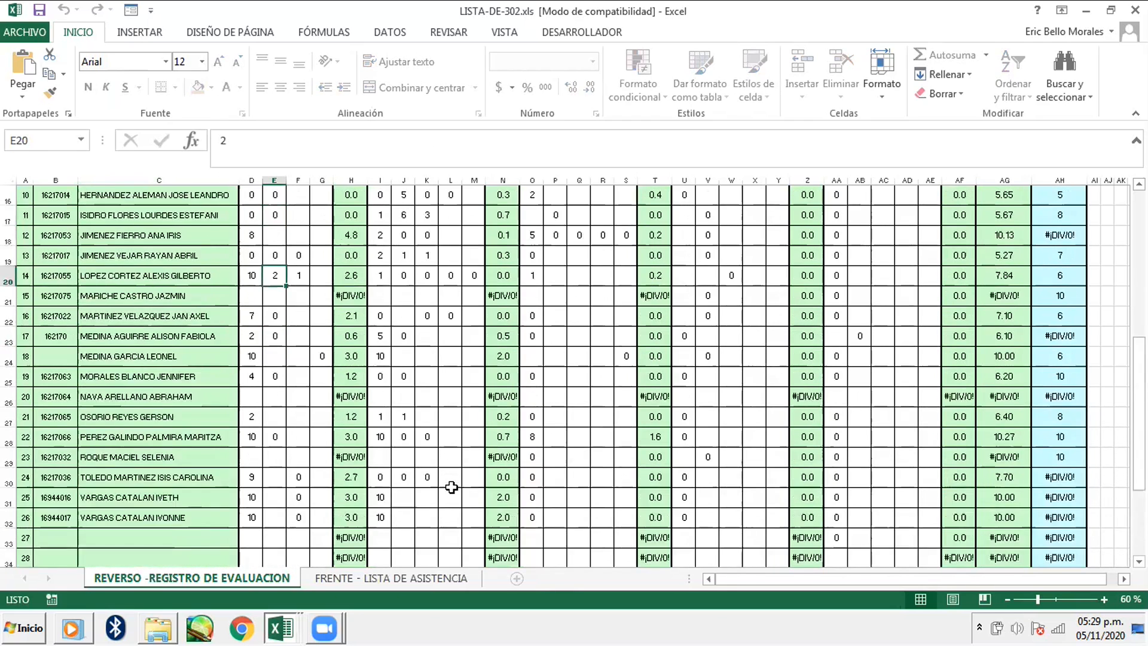
{"action": "scroll", "coordinate": [451, 487], "scroll_direction": "up", "scroll_amount": 6}
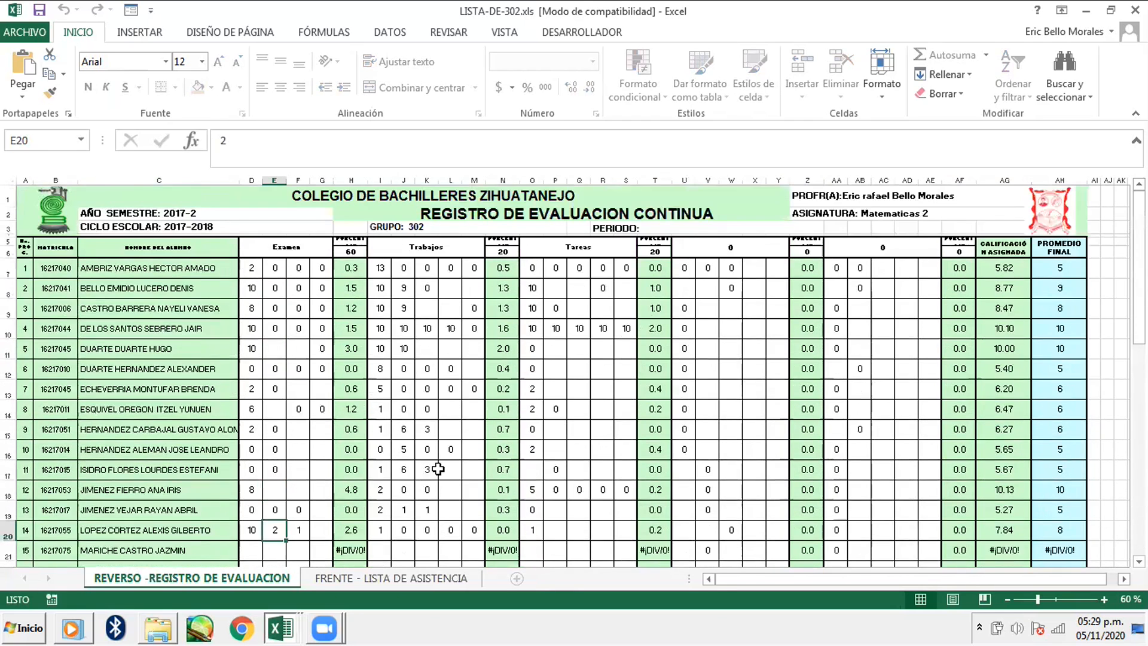
{"action": "left_click", "coordinate": [350, 282]}
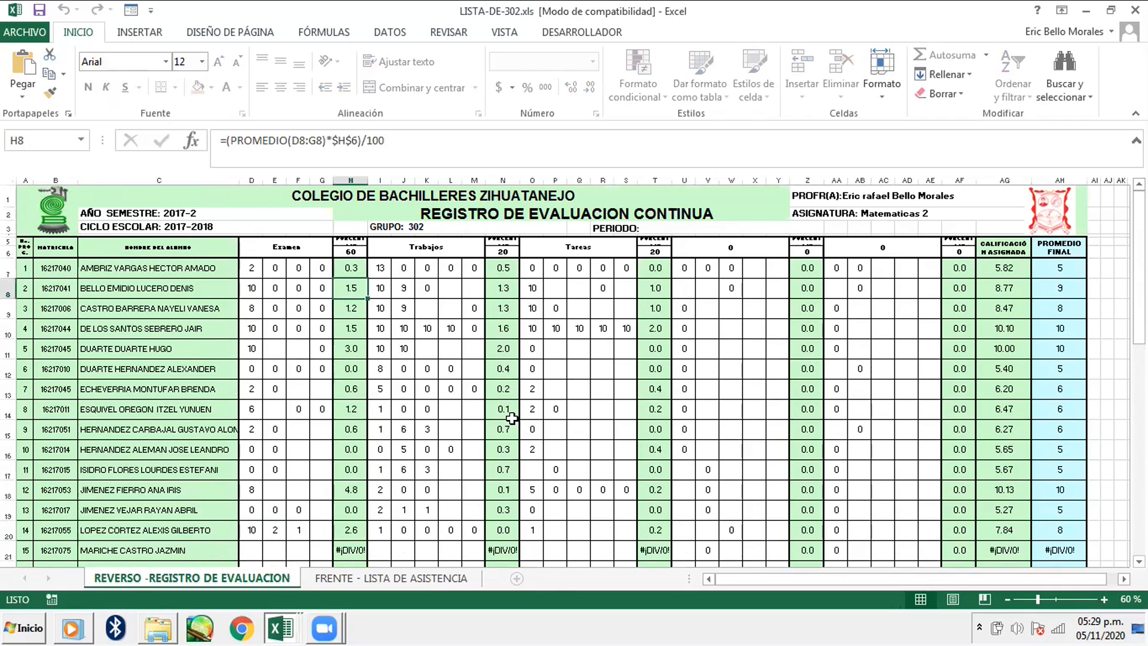
{"action": "scroll", "coordinate": [512, 418], "scroll_direction": "down", "scroll_amount": 4}
{"action": "scroll", "coordinate": [508, 417], "scroll_direction": "up", "scroll_amount": 4}
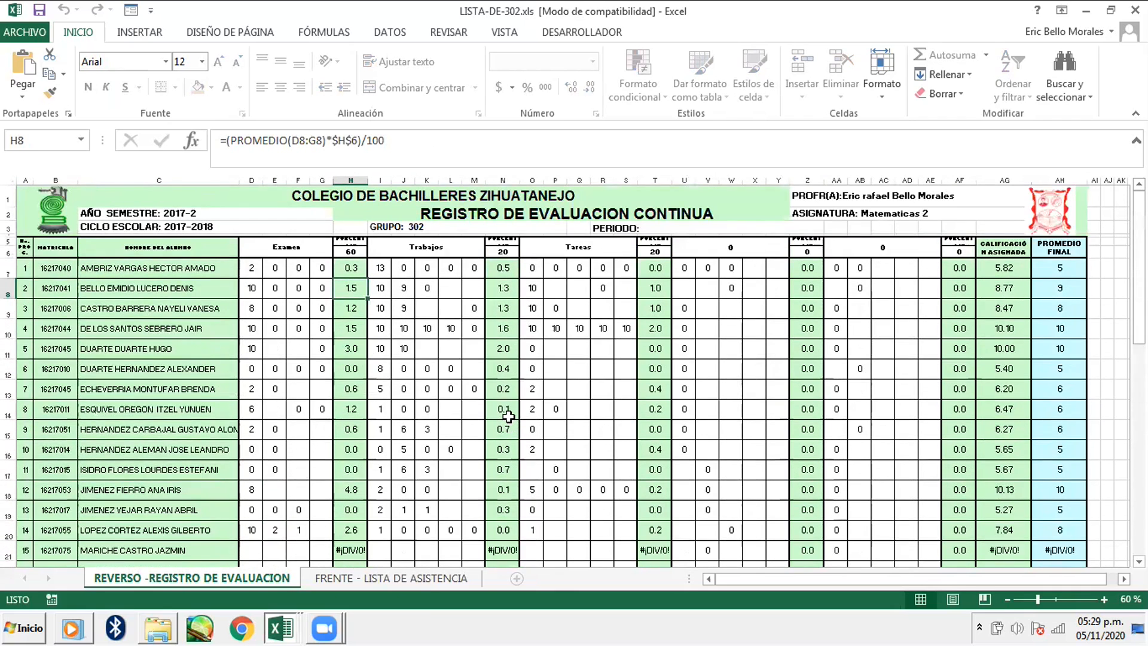